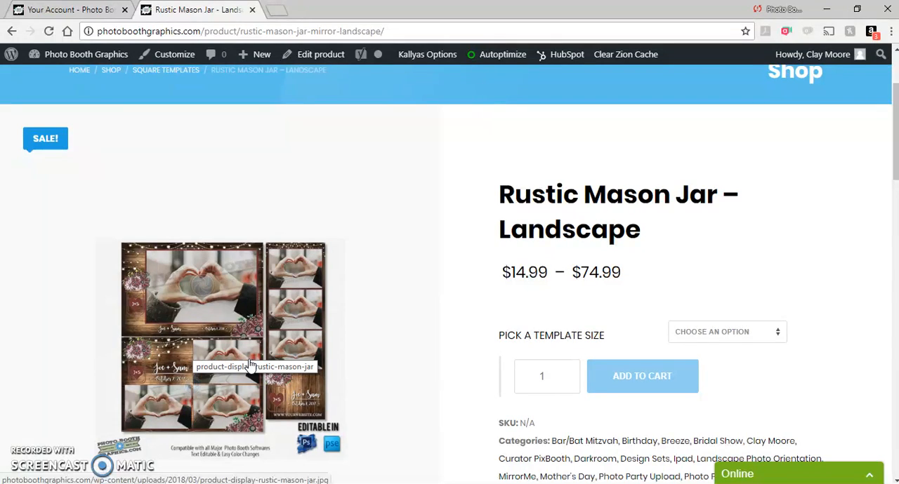
Preview the Design Set, Square Template and 2x6 Strips template sizes of the Rustic Mason Jar product, then reselect Design Set.
{"action": "left_click", "coordinate": [709, 332]}
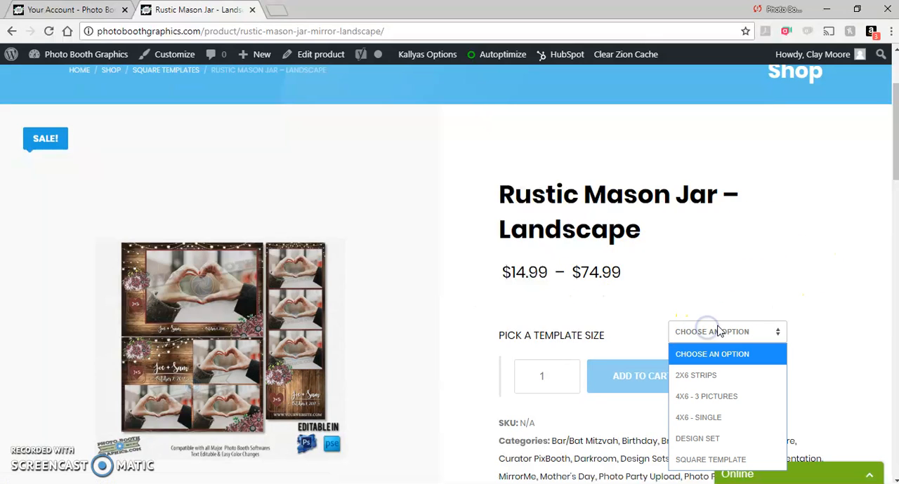
{"action": "left_click", "coordinate": [708, 438]}
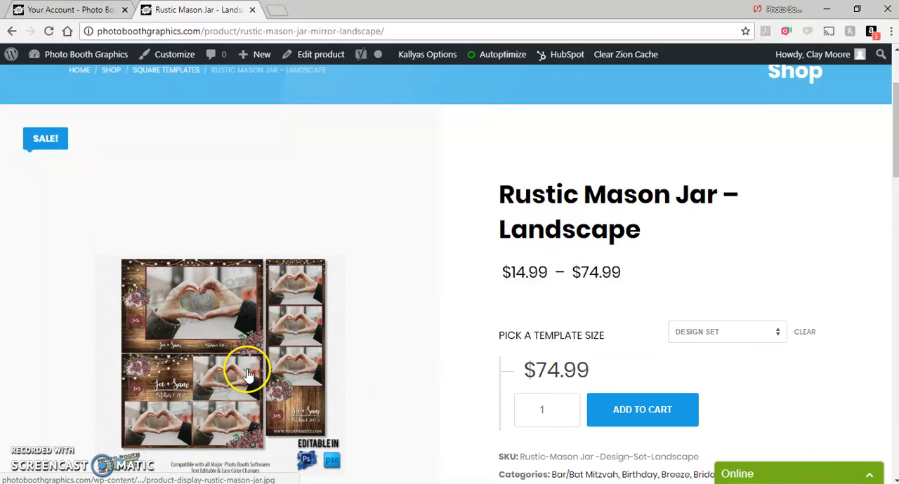
{"action": "left_click", "coordinate": [768, 334]}
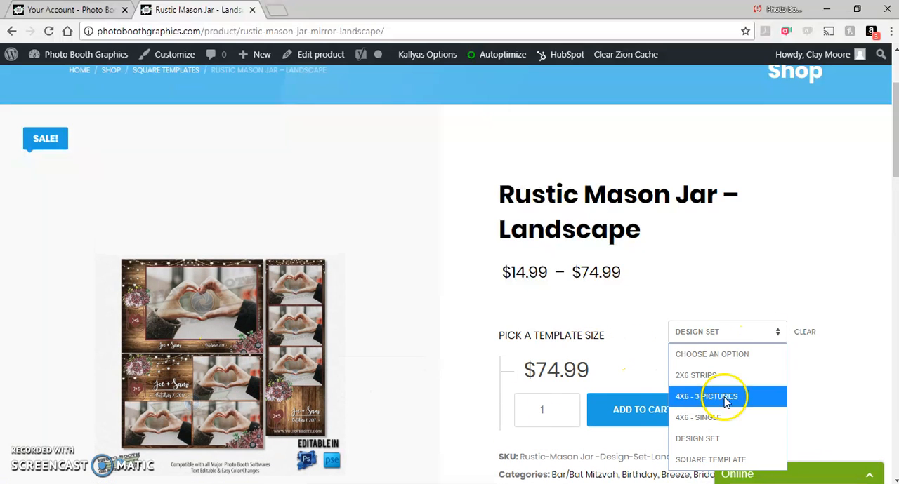
{"action": "left_click", "coordinate": [724, 460]}
{"action": "left_click", "coordinate": [692, 330]}
{"action": "left_click", "coordinate": [709, 375]}
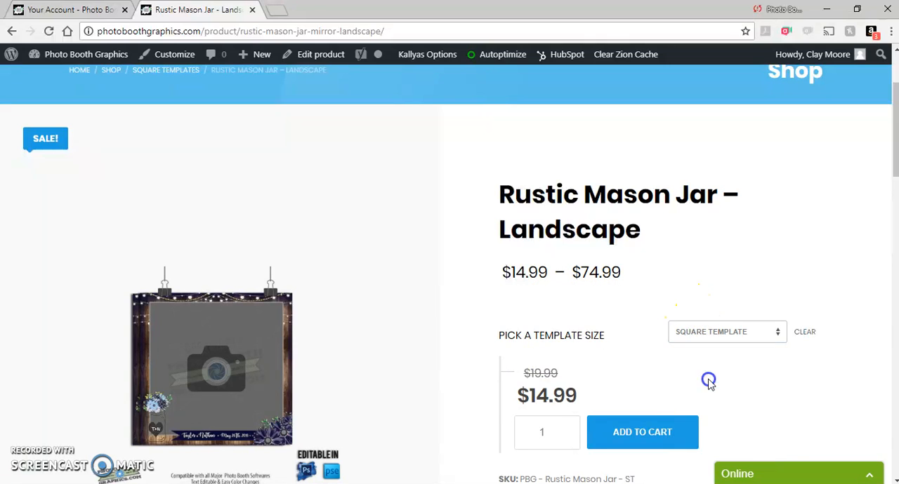
{"action": "left_click", "coordinate": [707, 334]}
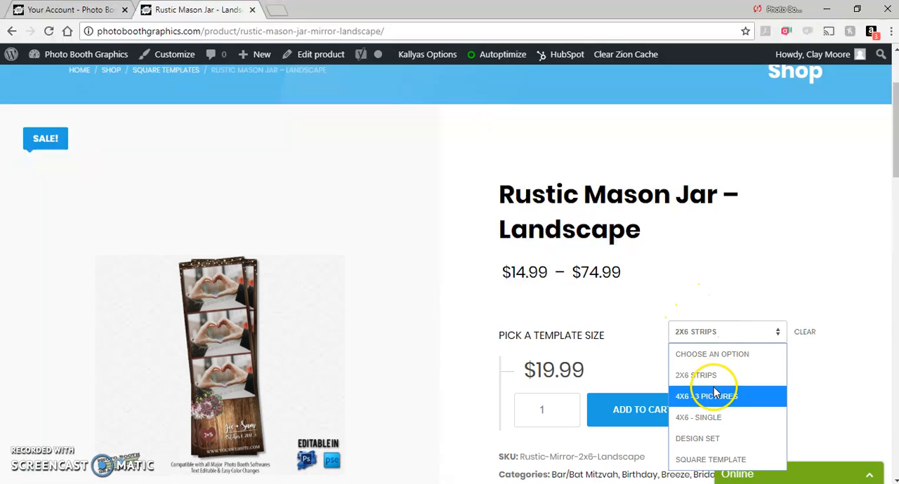
{"action": "left_click", "coordinate": [707, 439]}
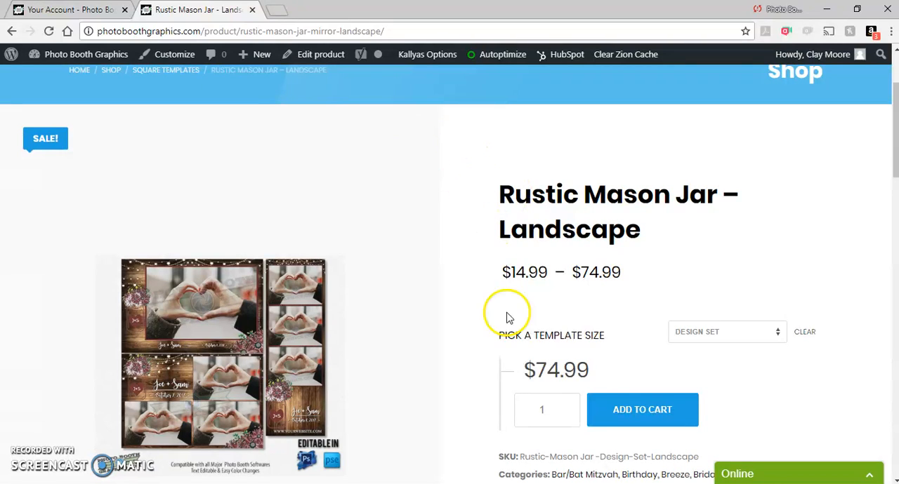
Download the Rustic Mason Jar - Landscape - Design Set file from the account's downloads list.
{"action": "scroll", "coordinate": [443, 307], "scroll_direction": "up", "scroll_amount": 1}
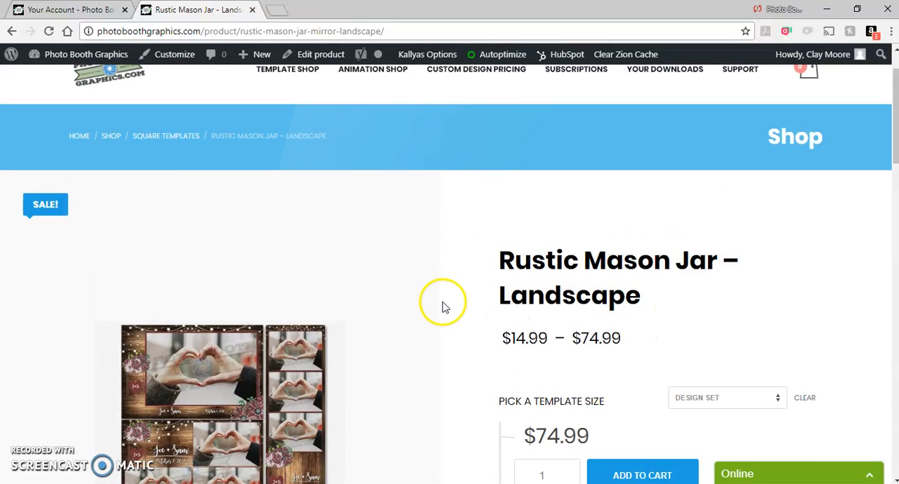
{"action": "scroll", "coordinate": [440, 306], "scroll_direction": "up", "scroll_amount": 1}
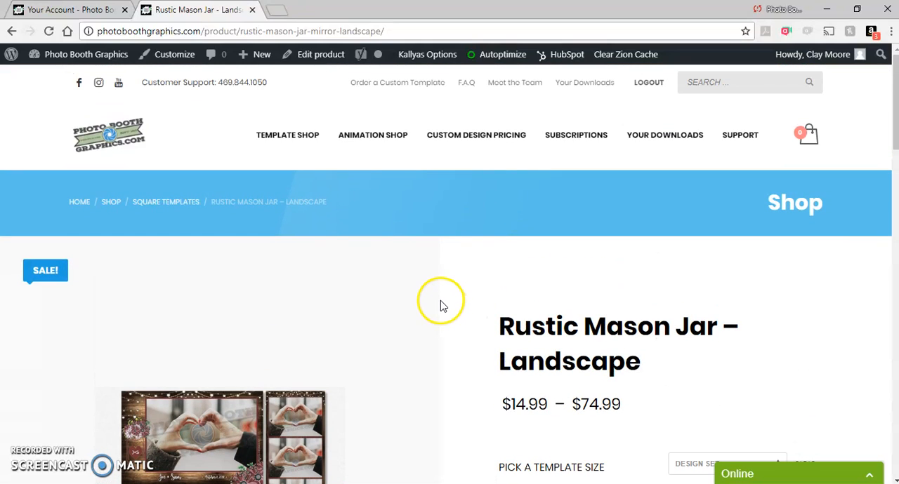
{"action": "left_click", "coordinate": [663, 138]}
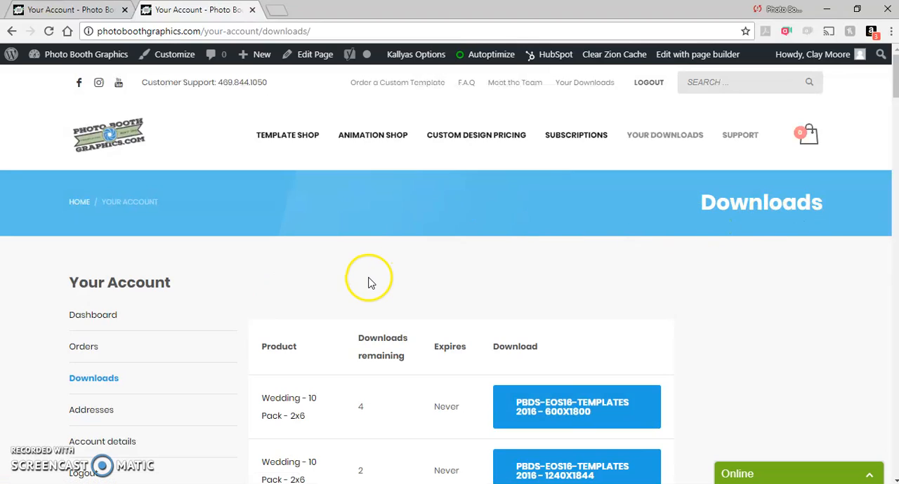
{"action": "scroll", "coordinate": [371, 283], "scroll_direction": "down", "scroll_amount": 15}
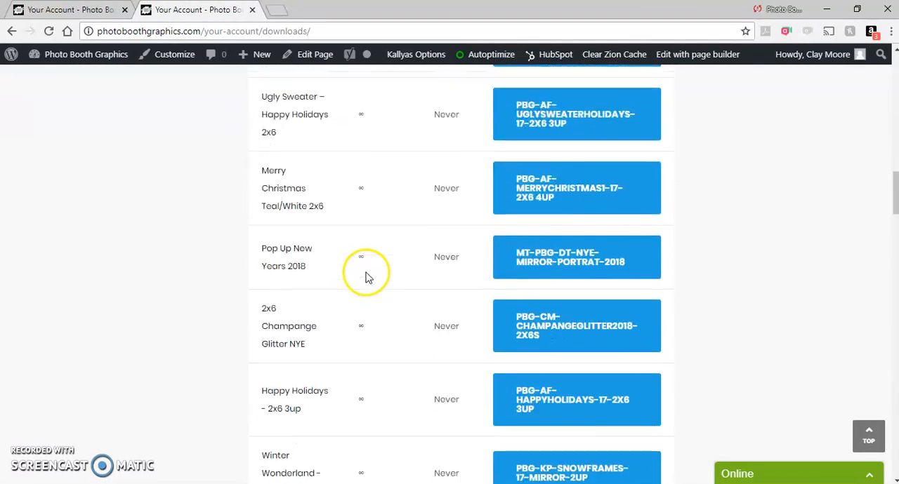
{"action": "scroll", "coordinate": [365, 277], "scroll_direction": "down", "scroll_amount": 20}
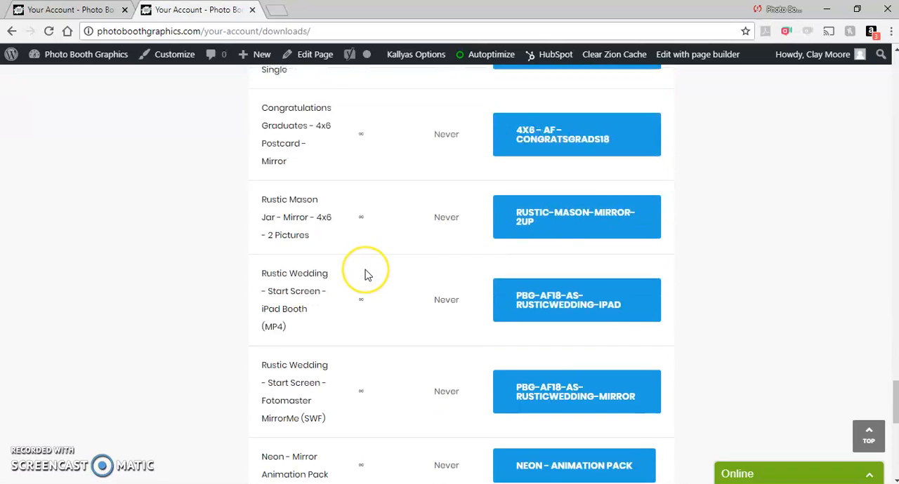
{"action": "scroll", "coordinate": [365, 274], "scroll_direction": "down", "scroll_amount": 10}
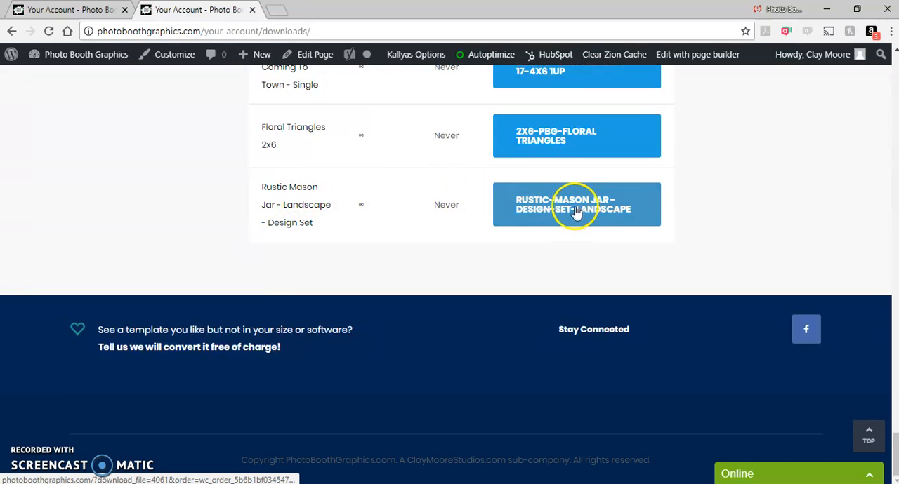
{"action": "left_click", "coordinate": [610, 205]}
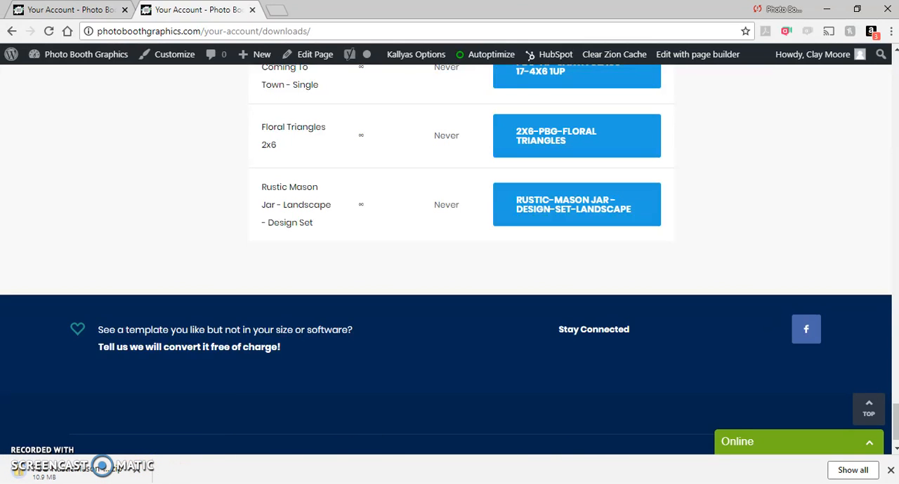
Extract PBG - Rustic Mason Jar - Landscape Design Set V2.zip in the Downloads folder to its default destination, showing the extracted files.
{"action": "left_click", "coordinate": [67, 436]}
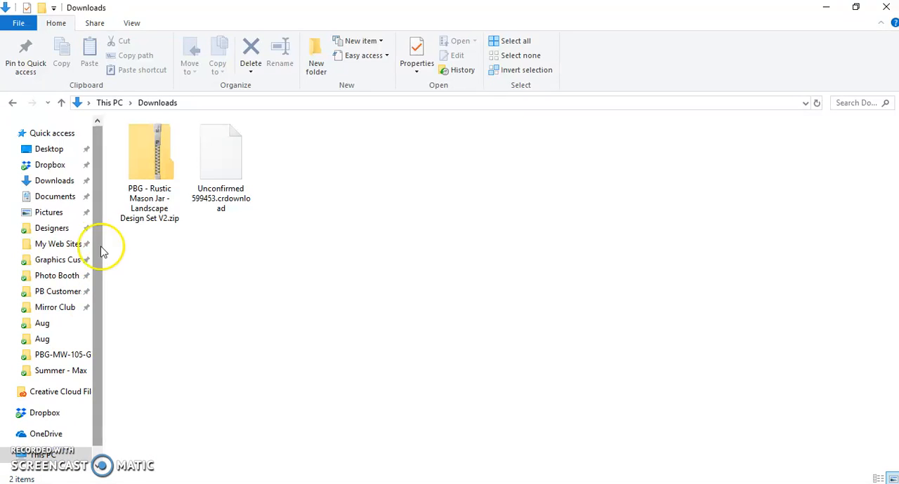
{"action": "left_click", "coordinate": [155, 176]}
{"action": "right_click", "coordinate": [156, 176]}
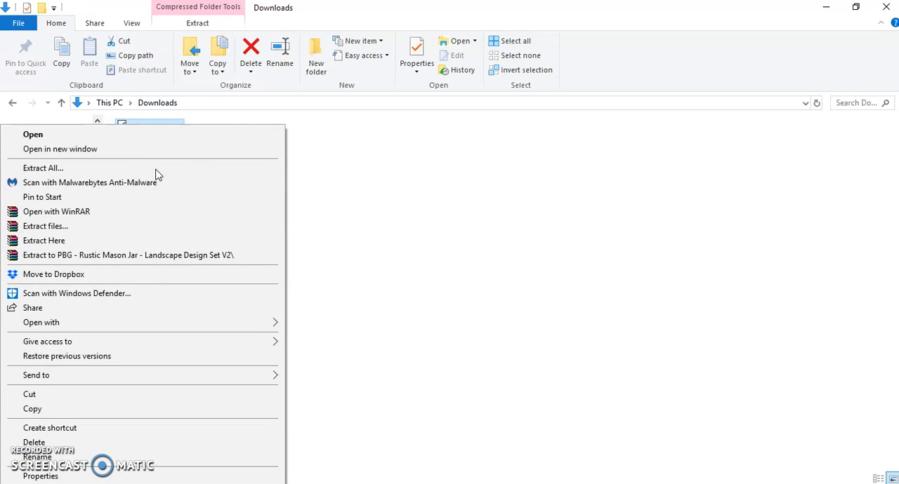
{"action": "left_click", "coordinate": [103, 170]}
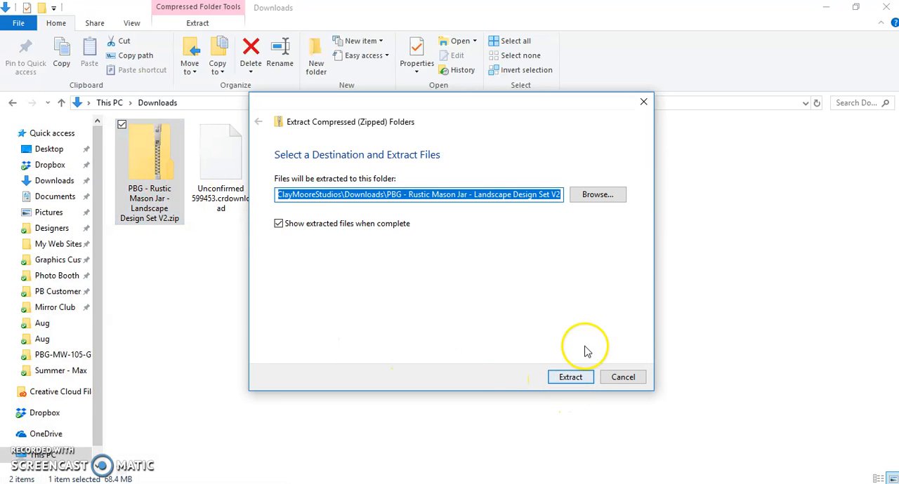
{"action": "left_click", "coordinate": [572, 383]}
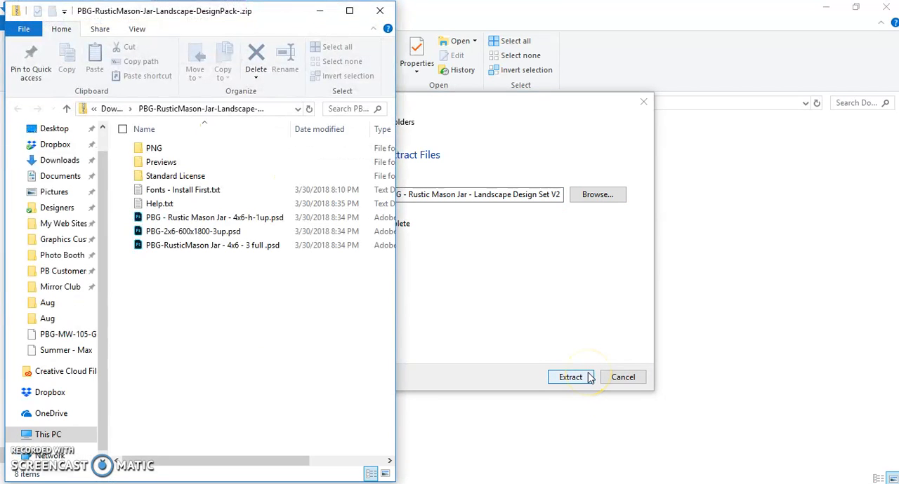
{"action": "left_click", "coordinate": [320, 11]}
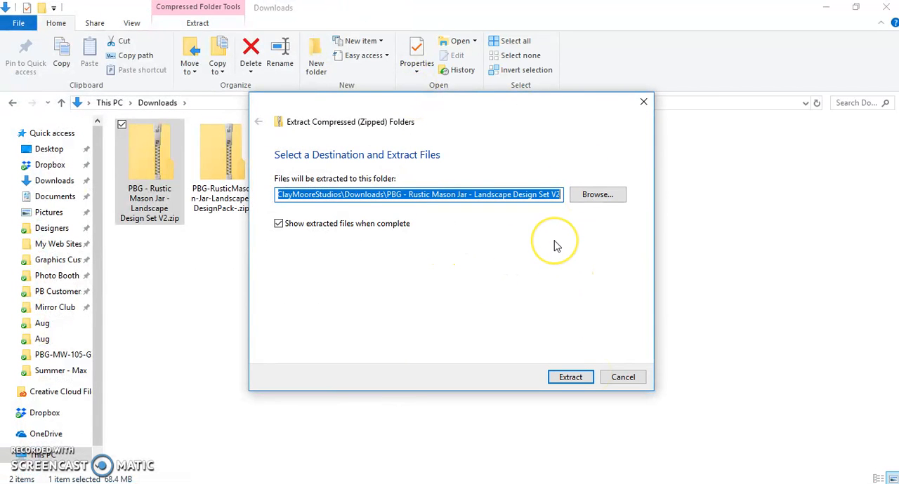
{"action": "left_click", "coordinate": [582, 378]}
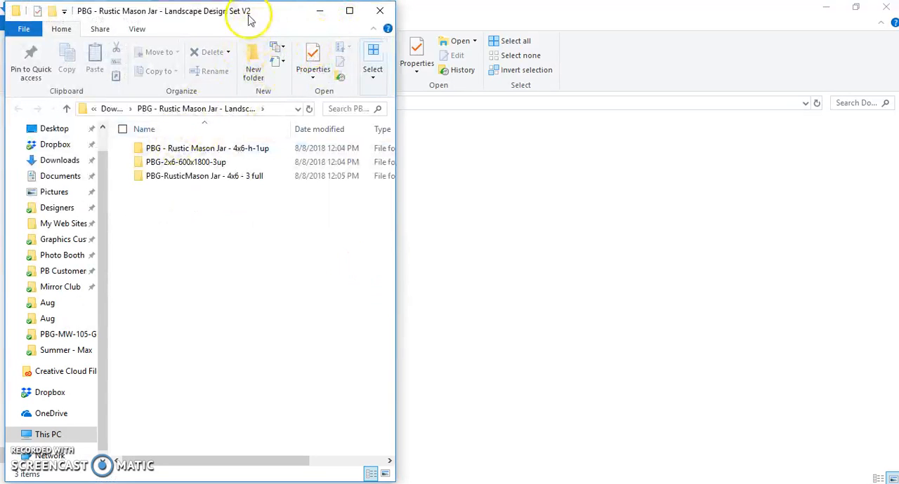
Open the extracted PBG - Rustic Mason Jar - 4x6-h-1up folder, widen its window, and open Fonts - Install First.txt.
{"action": "double_click", "coordinate": [236, 148]}
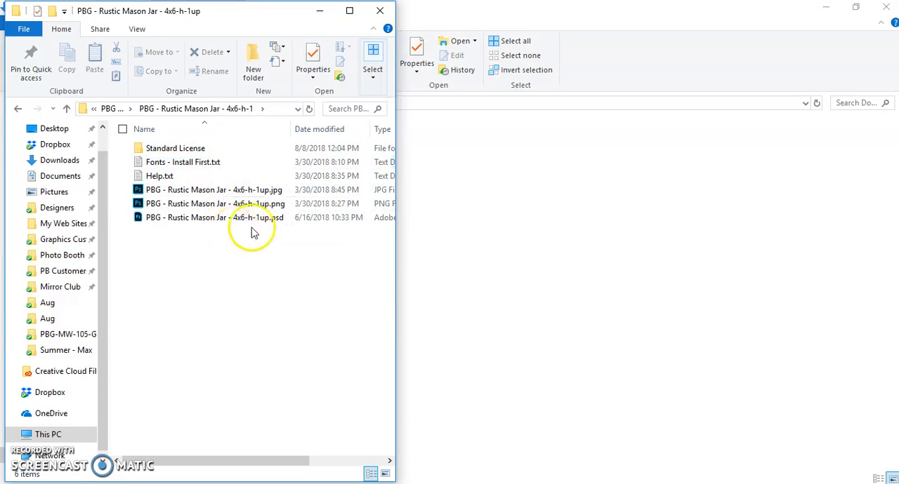
{"action": "left_click_drag", "start_coordinate": [397, 243], "coordinate": [597, 245]}
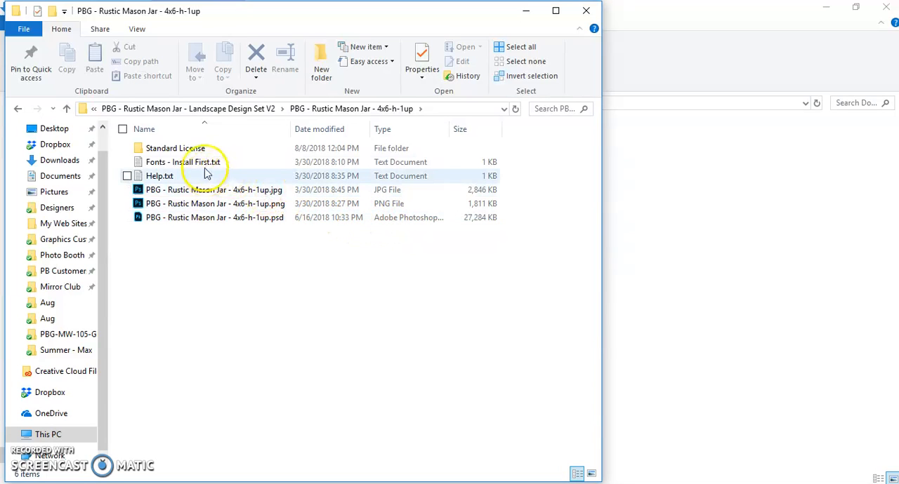
{"action": "left_click", "coordinate": [166, 167]}
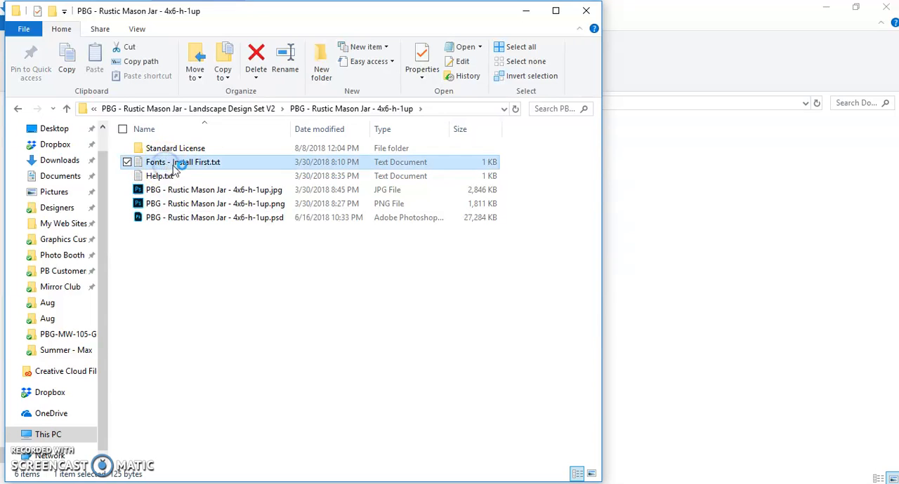
{"action": "double_click", "coordinate": [168, 168]}
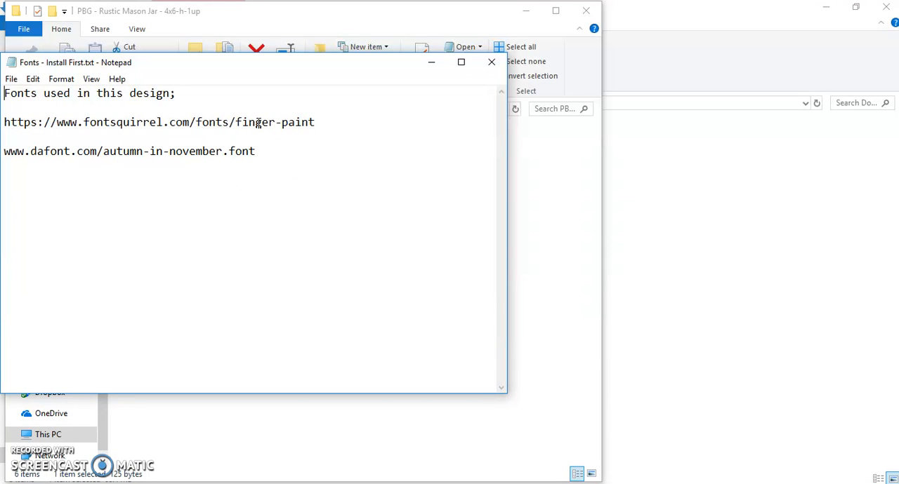
Copy the fontsquirrel.com finger-paint link from the text file and open it in a new browser tab.
{"action": "left_click_drag", "start_coordinate": [321, 121], "coordinate": [5, 122]}
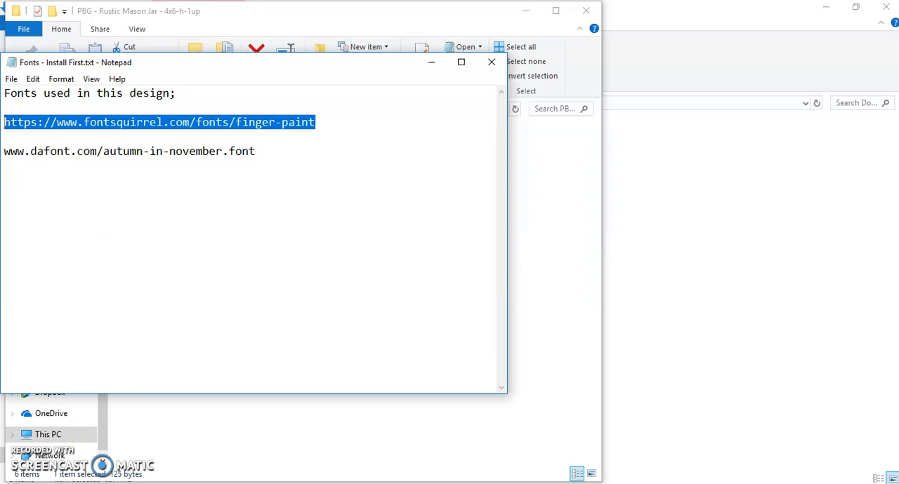
{"action": "mouse_move", "coordinate": [111, 483]}
{"action": "left_click", "coordinate": [111, 439]}
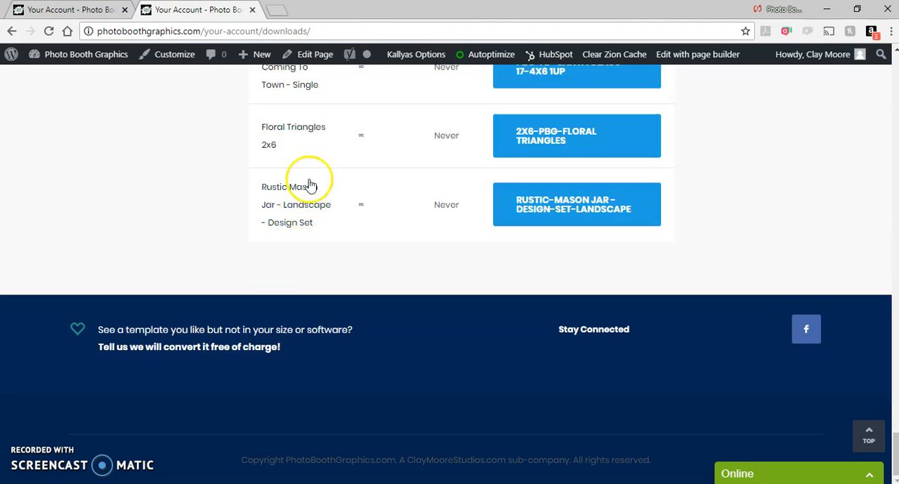
{"action": "left_click", "coordinate": [278, 10]}
{"action": "key", "text": "ctrl+v"}
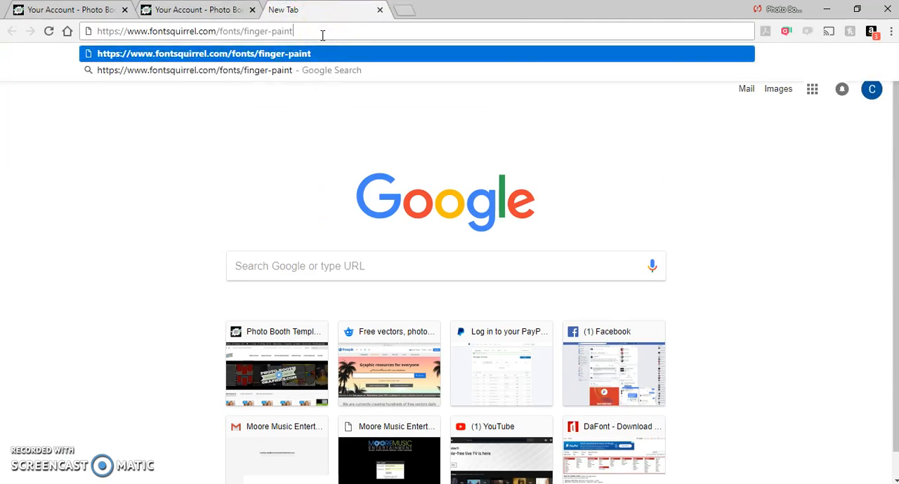
{"action": "key", "text": "Return"}
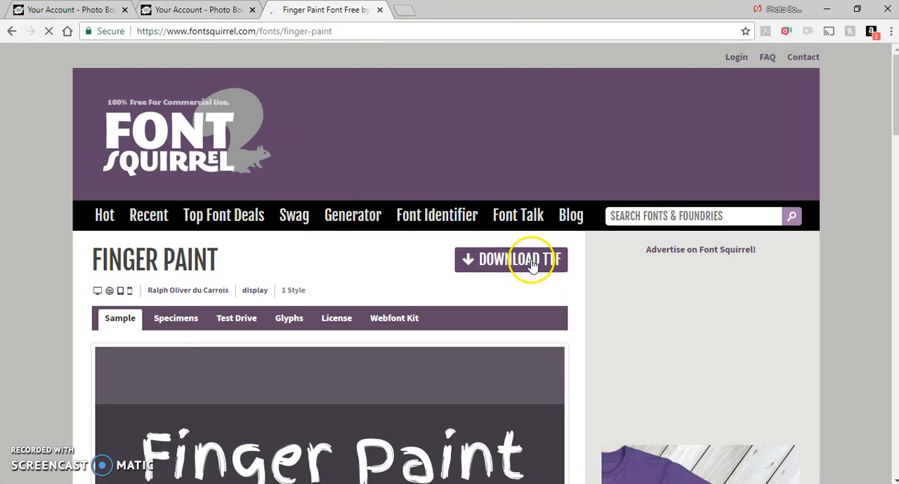
Download the Finger Paint TTF archive and open FingerPaint-Regular.ttf from finger-paint.zip.
{"action": "left_click", "coordinate": [531, 261]}
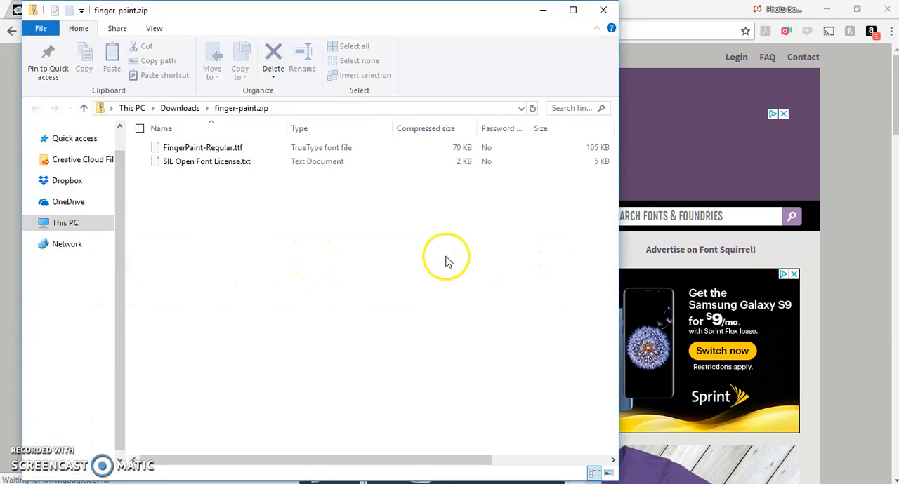
{"action": "left_click", "coordinate": [216, 148]}
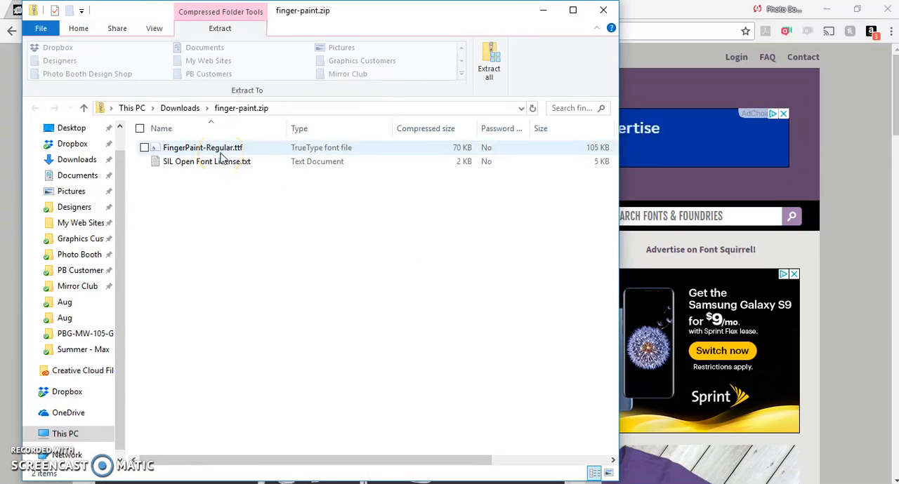
{"action": "left_click", "coordinate": [217, 163]}
{"action": "left_click", "coordinate": [209, 153]}
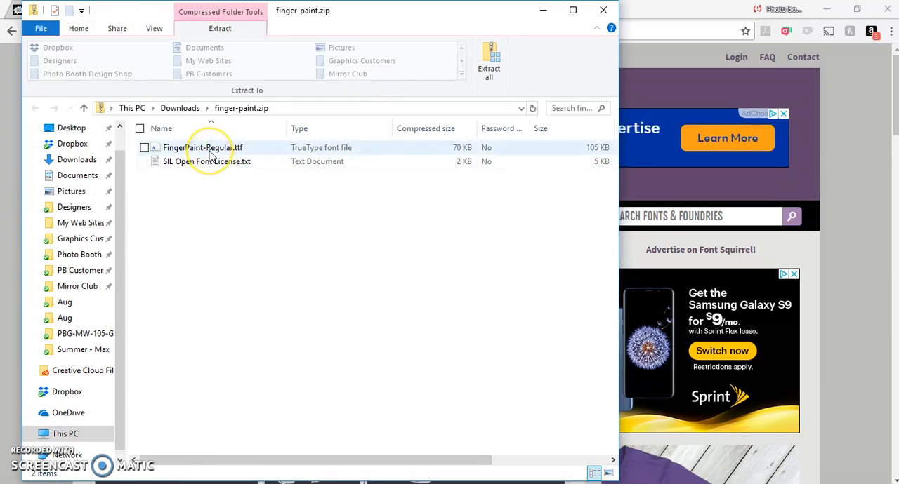
{"action": "double_click", "coordinate": [209, 153]}
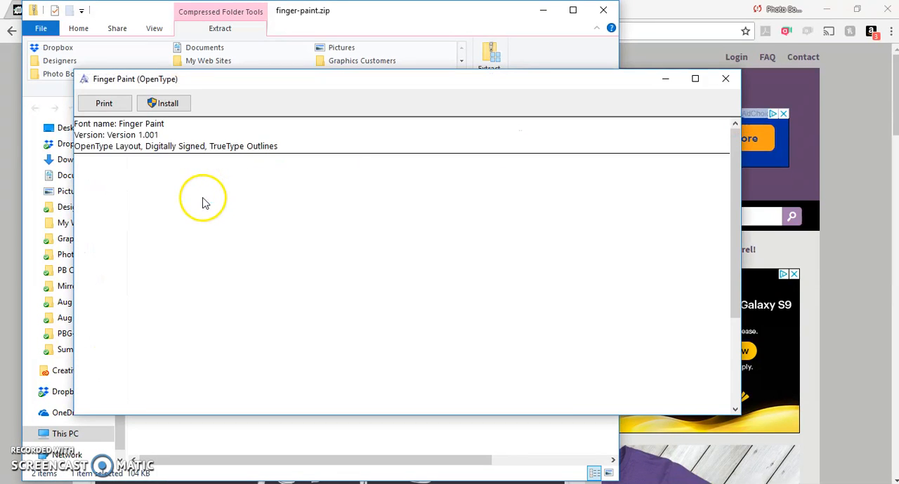
Try to install the Finger Paint font, decline replacing the existing copy, and close the font preview and archive window.
{"action": "left_click", "coordinate": [165, 104]}
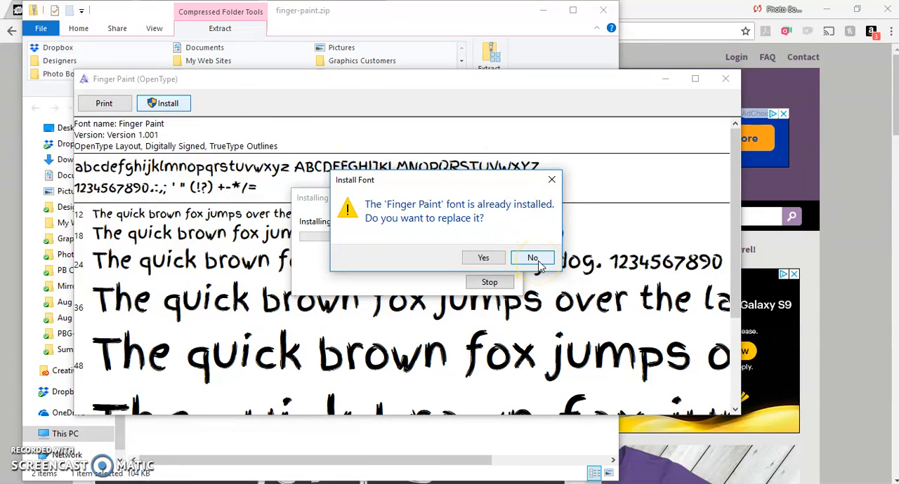
{"action": "left_click", "coordinate": [531, 258]}
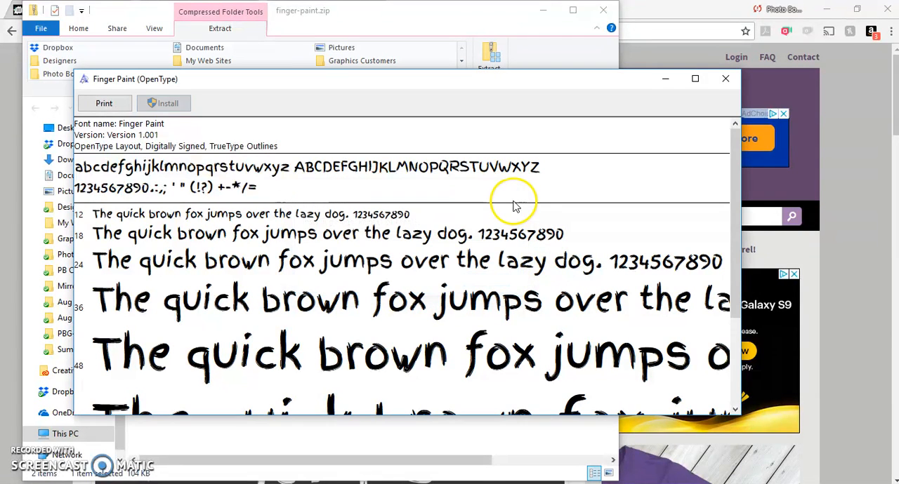
{"action": "left_click", "coordinate": [727, 80]}
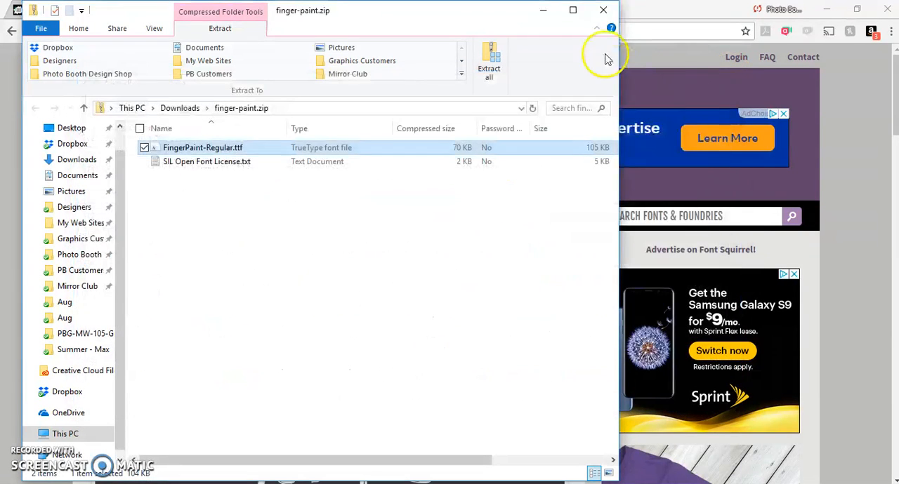
{"action": "left_click", "coordinate": [602, 10]}
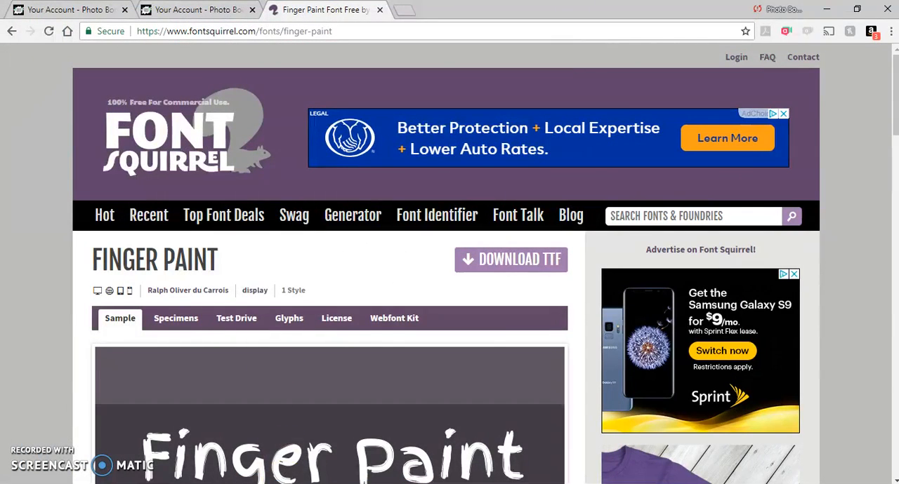
Return to the extracted 4x6-h-1up folder and open PBG - Rustic Mason Jar - 4x6-h-1up.psd in Photoshop.
{"action": "left_click", "coordinate": [241, 442]}
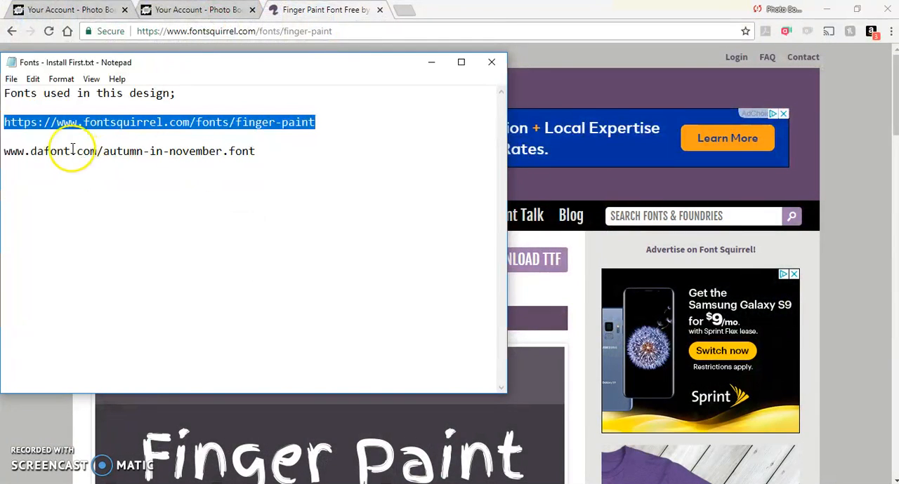
{"action": "left_click", "coordinate": [428, 65]}
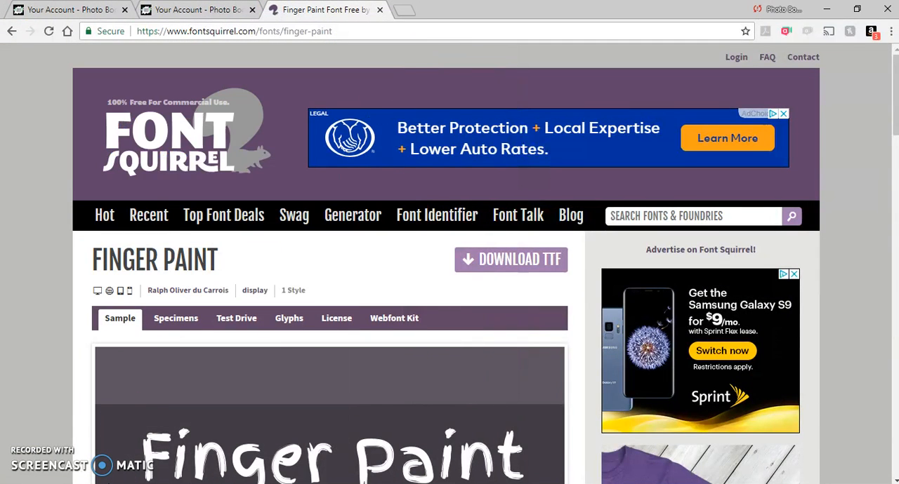
{"action": "left_click", "coordinate": [161, 483]}
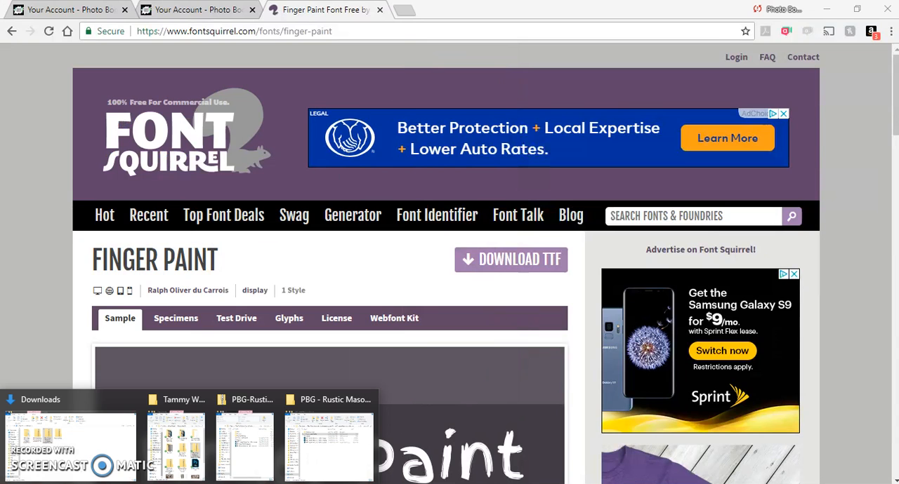
{"action": "left_click", "coordinate": [351, 445]}
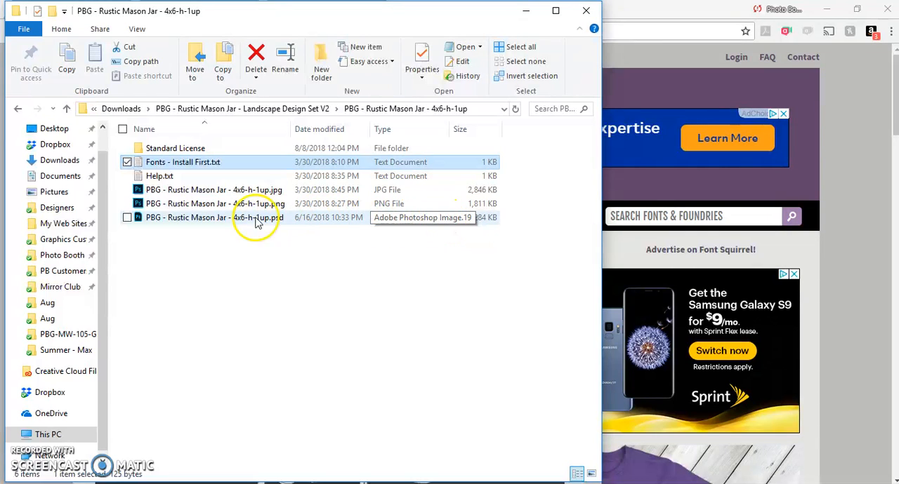
{"action": "left_click", "coordinate": [226, 222]}
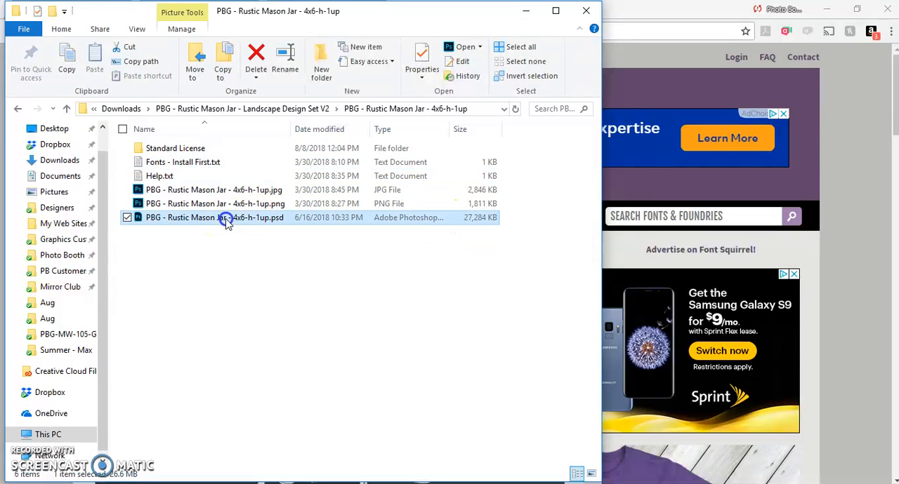
{"action": "double_click", "coordinate": [227, 220]}
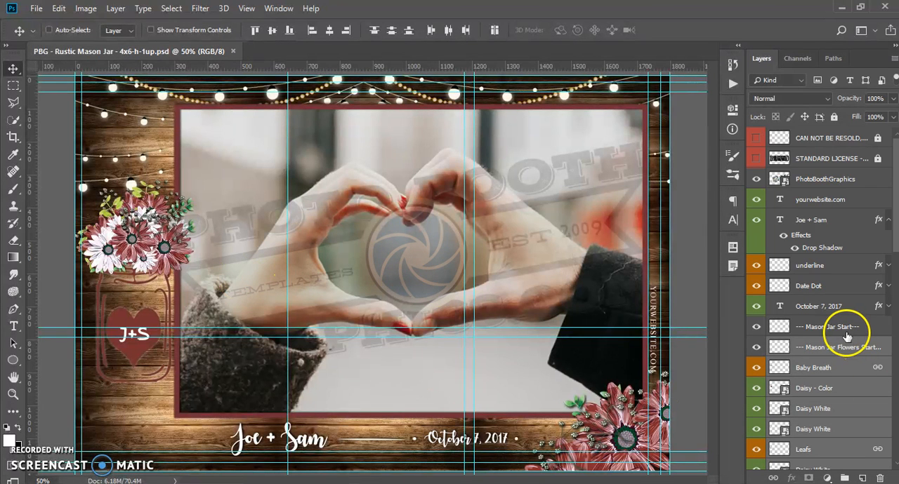
Briefly show the two license notice layers, hide them again, and hide the PhotoBoothGraphics watermark layer.
{"action": "left_click_drag", "start_coordinate": [754, 136], "coordinate": [754, 154]}
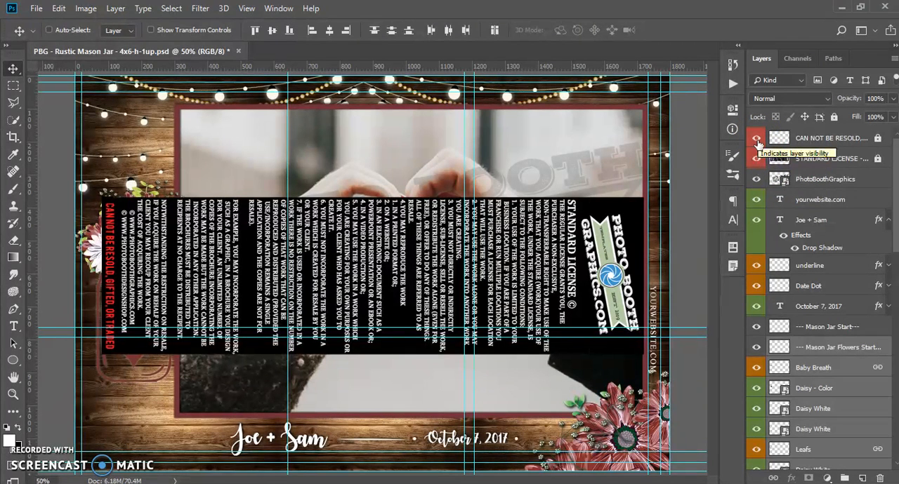
{"action": "left_click", "coordinate": [756, 139]}
{"action": "left_click", "coordinate": [757, 159]}
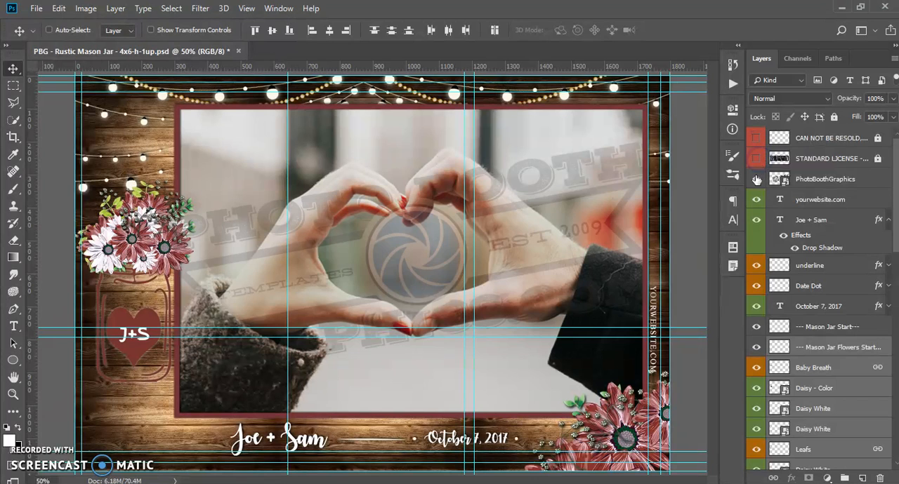
{"action": "left_click", "coordinate": [755, 179]}
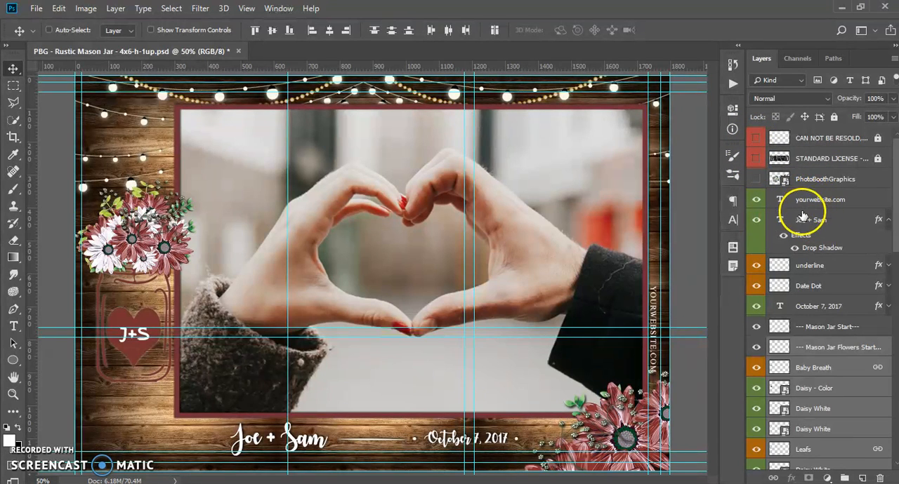
Replace both first names in the couple's names text beneath the photo with the new couple's first names.
{"action": "double_click", "coordinate": [781, 219]}
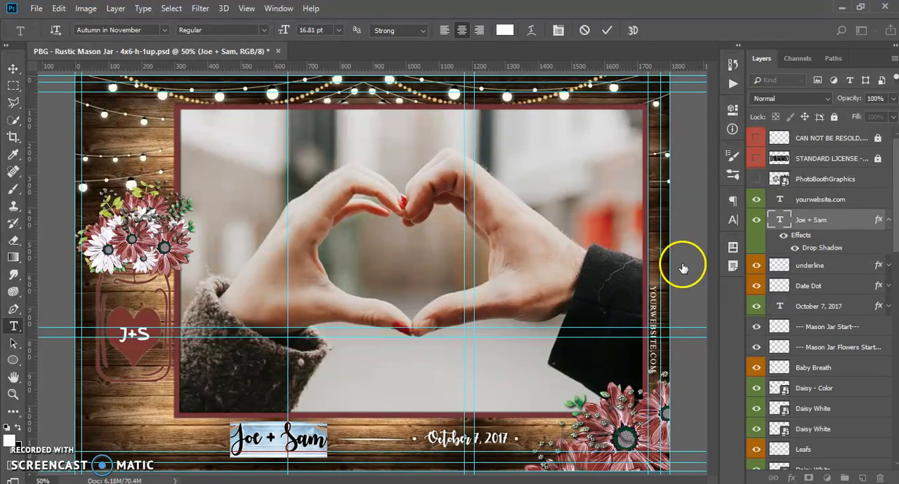
{"action": "left_click_drag", "start_coordinate": [255, 438], "coordinate": [219, 439]}
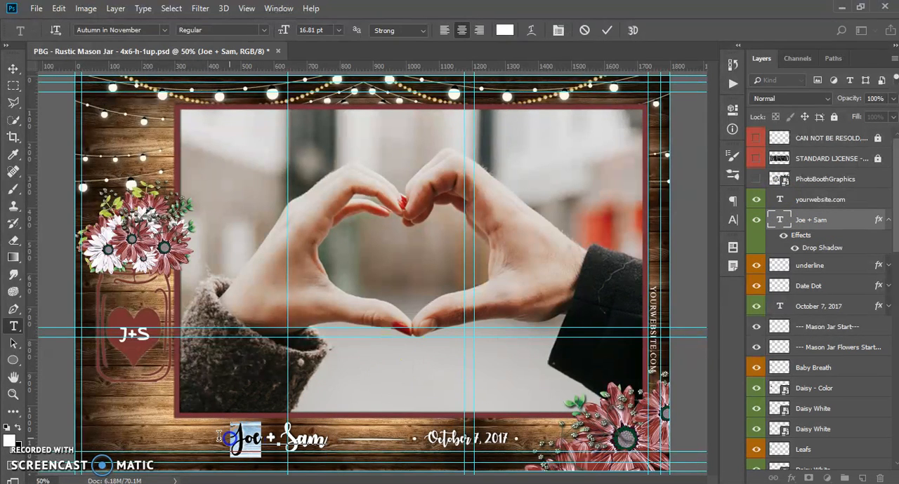
{"action": "type", "text": "Adam"}
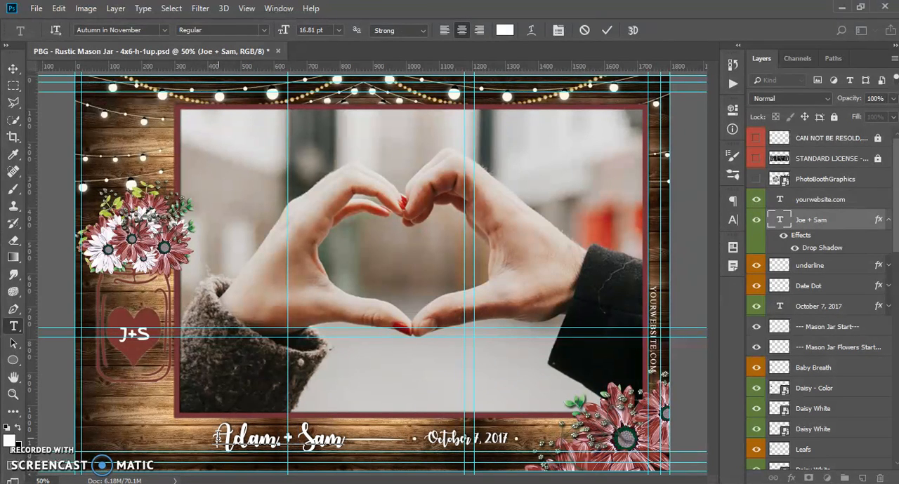
{"action": "key", "text": "Right"}
{"action": "key", "text": "Right"}
{"action": "key", "text": "BackSpace"}
{"action": "key", "text": "BackSpace"}
{"action": "key", "text": "BackSpace"}
{"action": "type", "text": "Casey"}
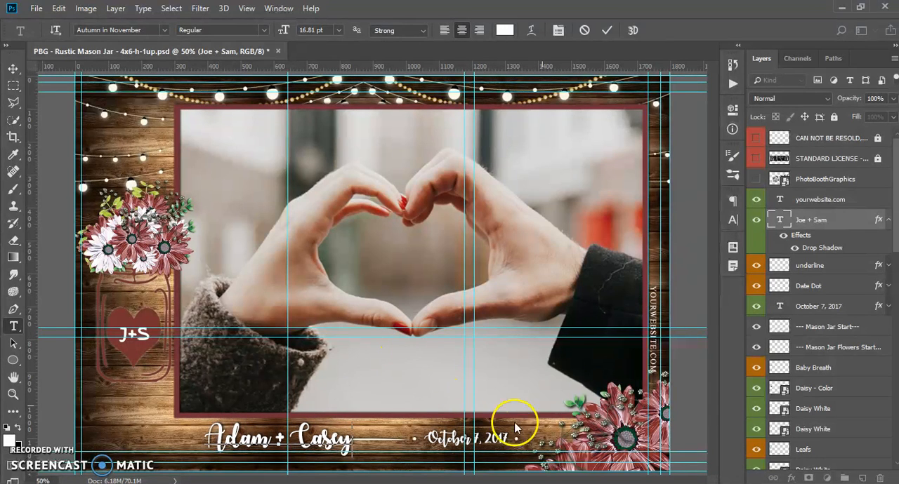
{"action": "left_click", "coordinate": [814, 311]}
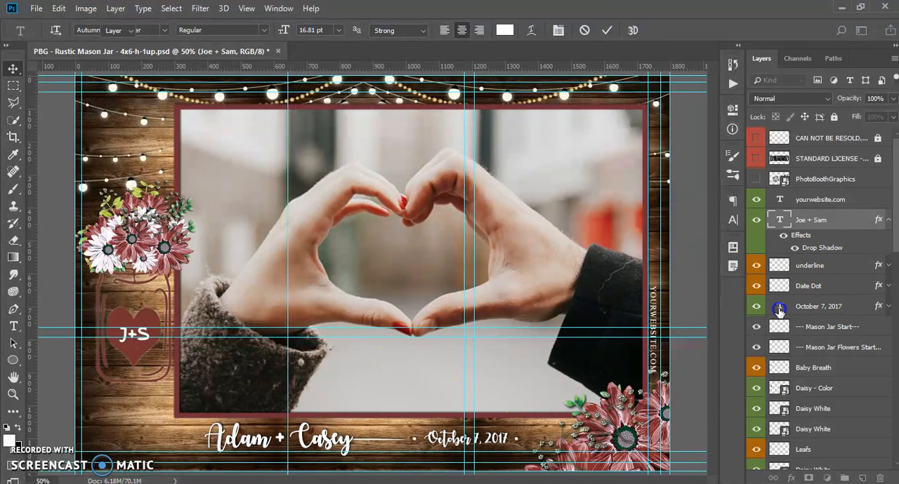
Change the year in the date text beneath the photo to 2018.
{"action": "double_click", "coordinate": [779, 309]}
{"action": "left_click", "coordinate": [507, 440]}
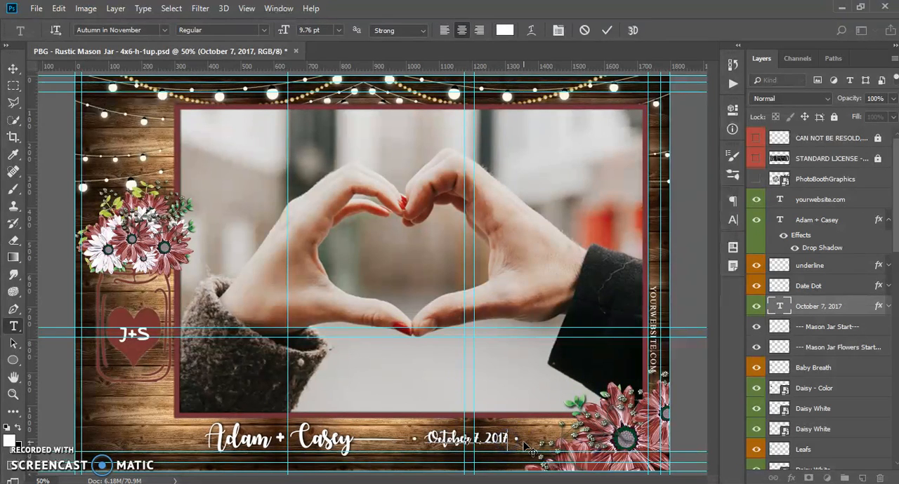
{"action": "key", "text": "BackSpace"}
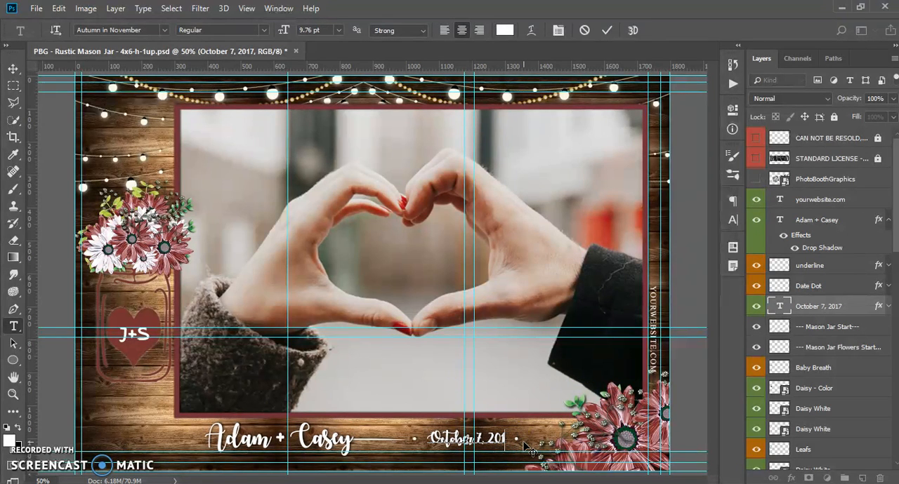
{"action": "type", "text": "8"}
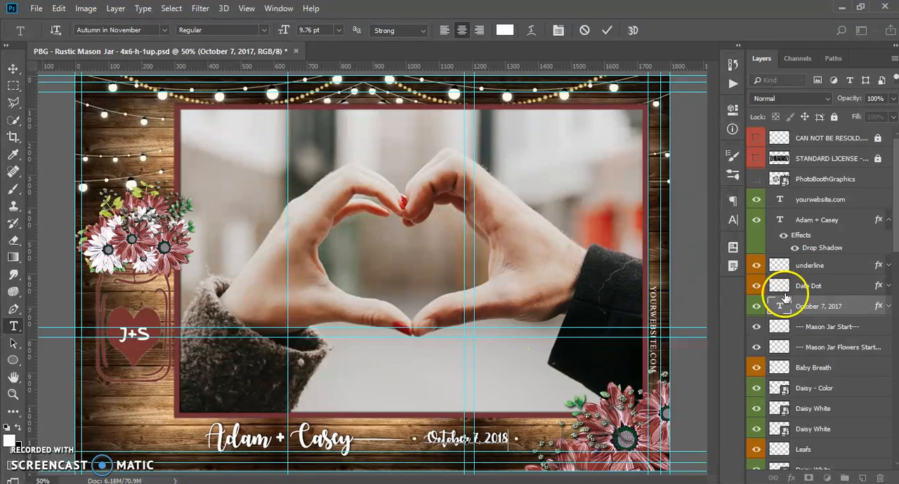
{"action": "left_click", "coordinate": [810, 311]}
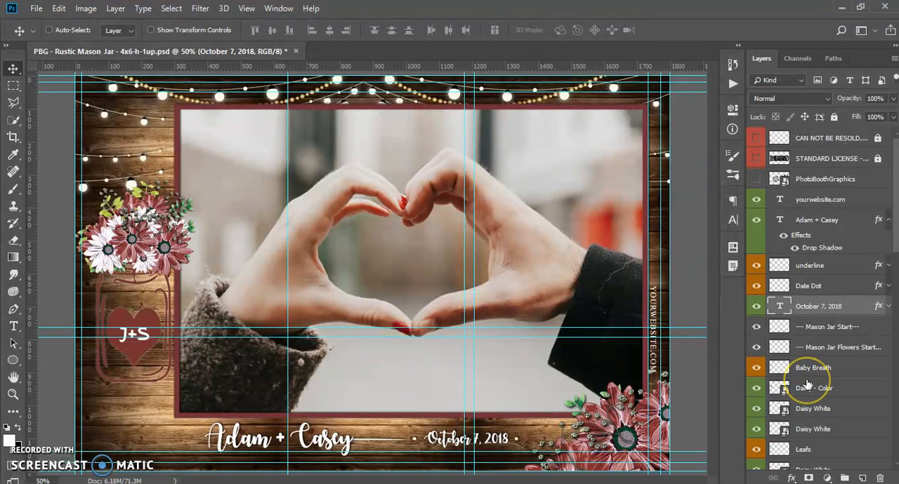
Identify the topmost Daisy - Color layer among the mason jar flowers and open its smart object contents.
{"action": "scroll", "coordinate": [806, 385], "scroll_direction": "down", "scroll_amount": 5}
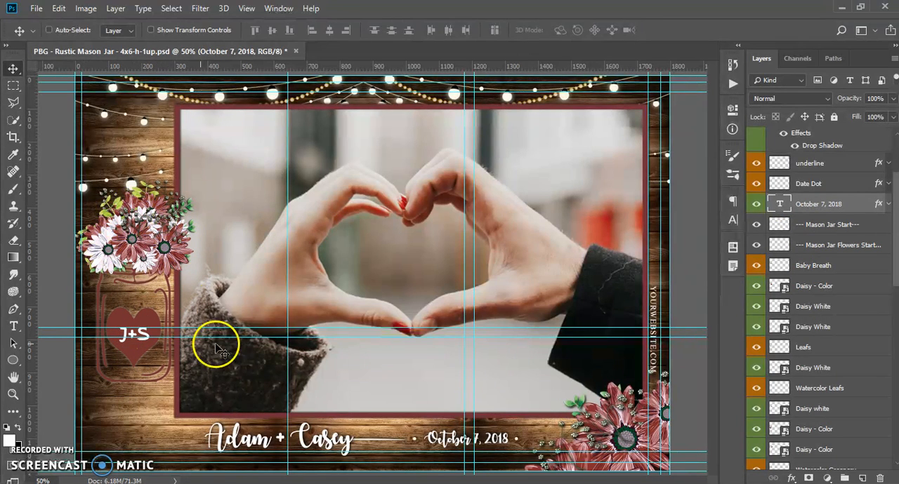
{"action": "left_click", "coordinate": [755, 286]}
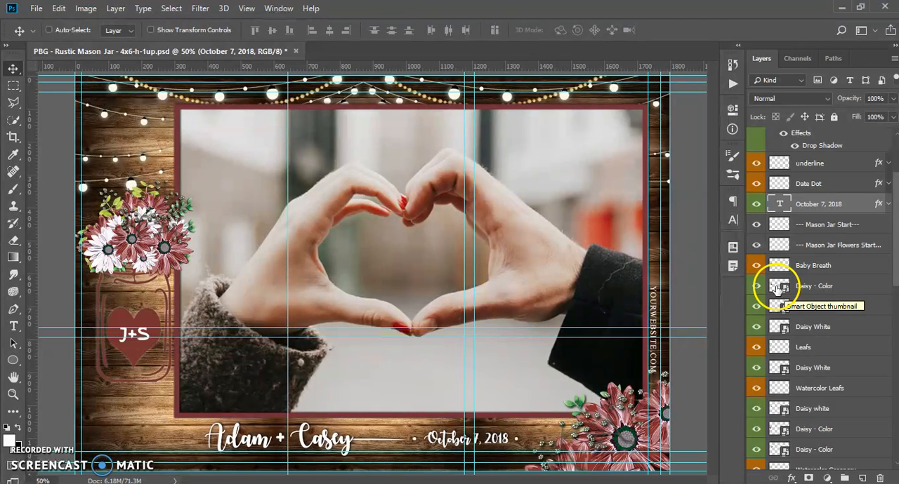
{"action": "double_click", "coordinate": [778, 286]}
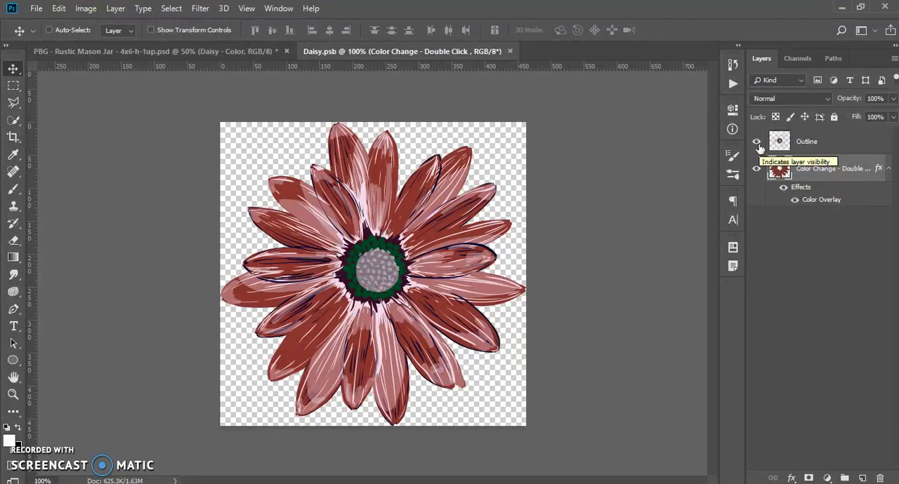
Set the Color Overlay color of the Color Change layer in Daisy.psb to purple 5e3074.
{"action": "left_click", "coordinate": [823, 202]}
{"action": "double_click", "coordinate": [823, 203]}
{"action": "left_click_drag", "start_coordinate": [662, 105], "coordinate": [685, 180]}
{"action": "left_click", "coordinate": [721, 225]}
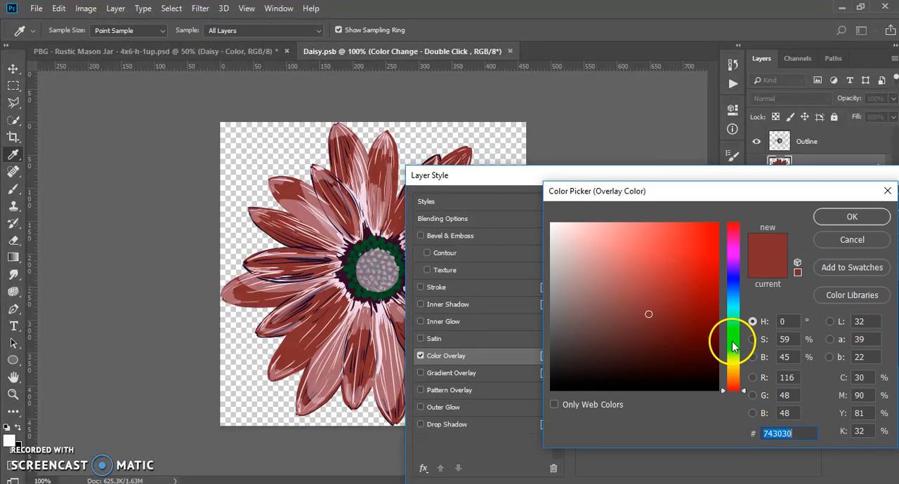
{"action": "left_click", "coordinate": [731, 259]}
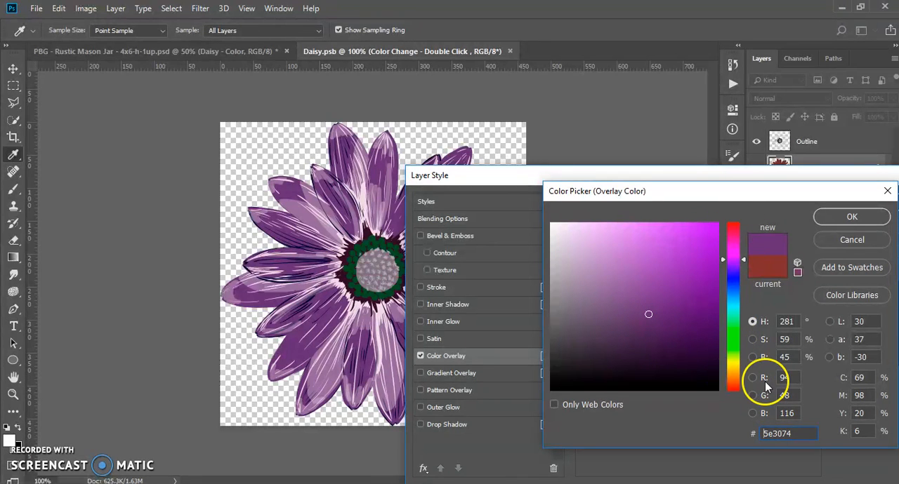
Open photoboothgraphics.com in a new browser tab, examine the color codes on its RGB Color Chart page, and return to Photoshop.
{"action": "left_click", "coordinate": [95, 483]}
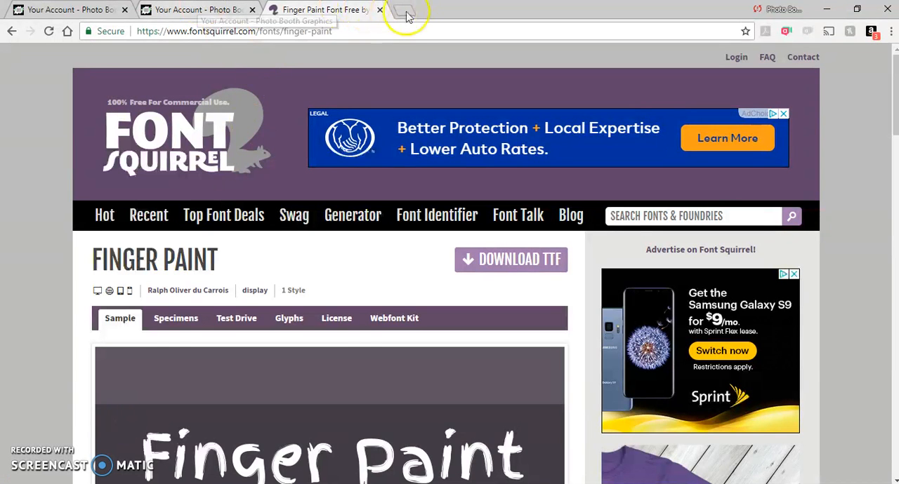
{"action": "left_click", "coordinate": [406, 11]}
{"action": "type", "text": "photoboothgraphics.com"}
{"action": "key", "text": "Return"}
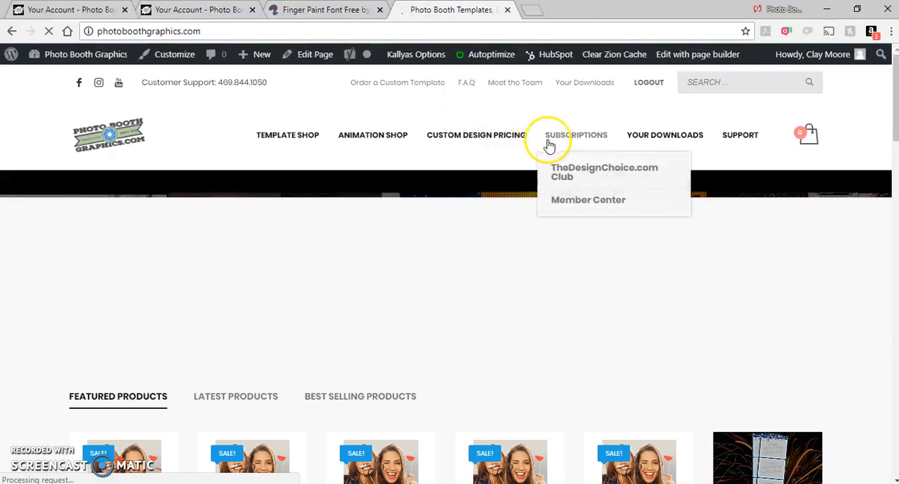
{"action": "mouse_move", "coordinate": [512, 147]}
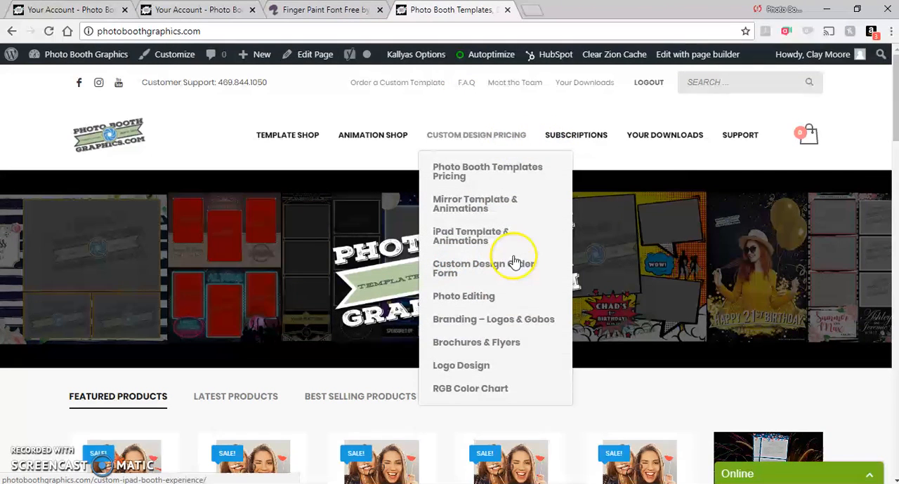
{"action": "left_click", "coordinate": [476, 390]}
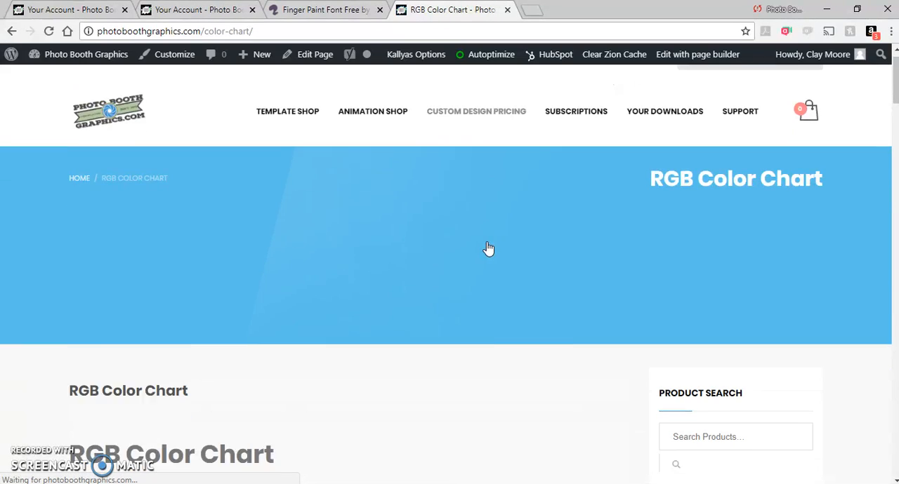
{"action": "scroll", "coordinate": [490, 250], "scroll_direction": "down", "scroll_amount": 5}
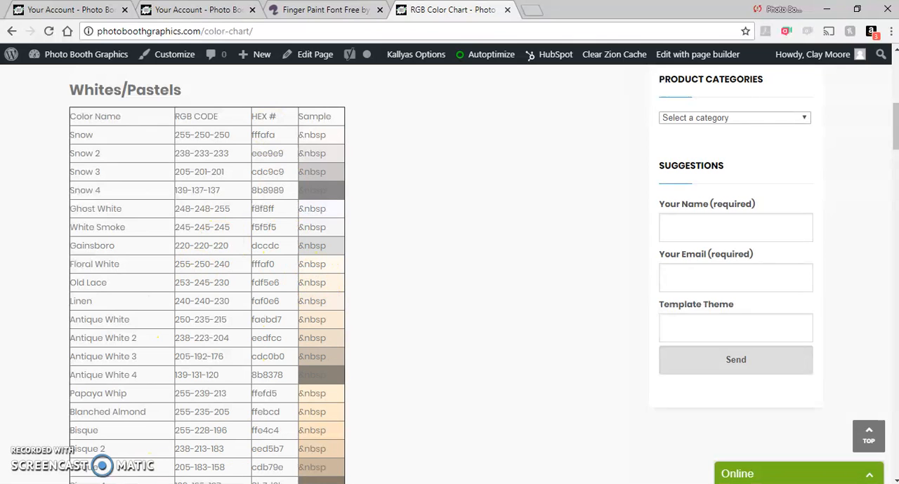
{"action": "left_click", "coordinate": [140, 483]}
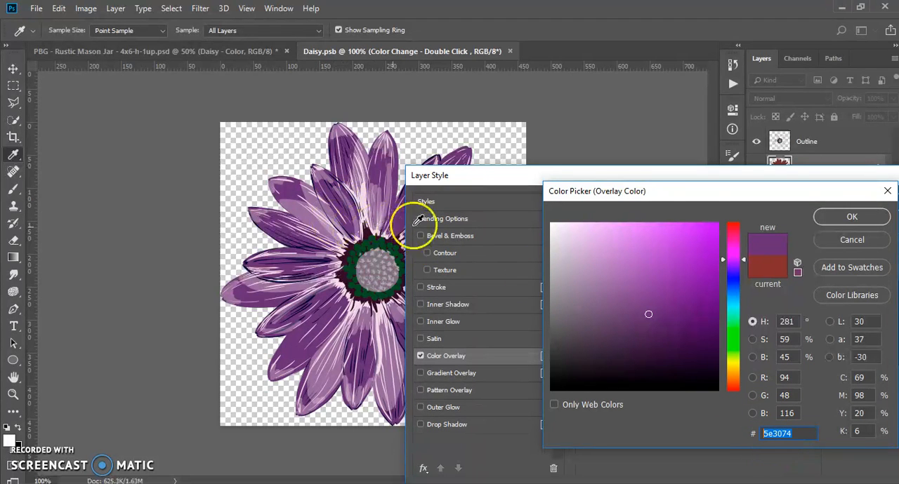
Apply the purple overlay and save Daisy.psb, checking the flowers in the mason jar template before returning to the daisy document.
{"action": "left_click", "coordinate": [851, 221]}
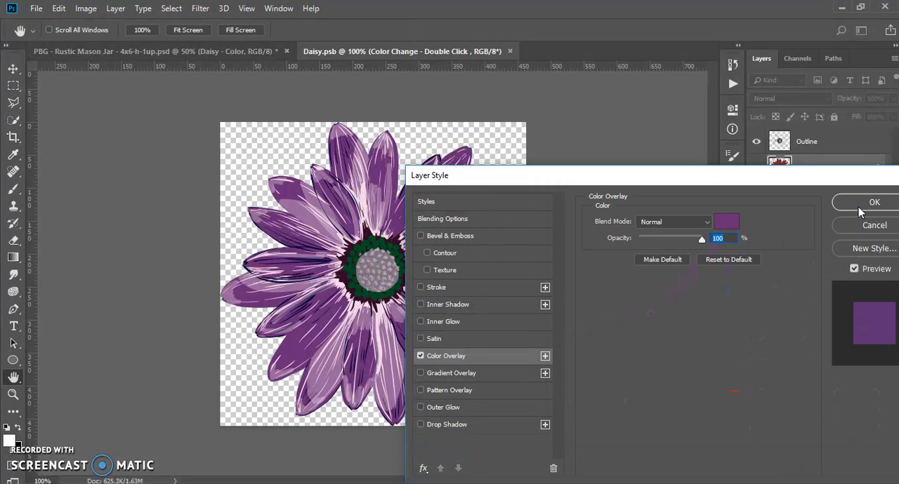
{"action": "left_click", "coordinate": [860, 205]}
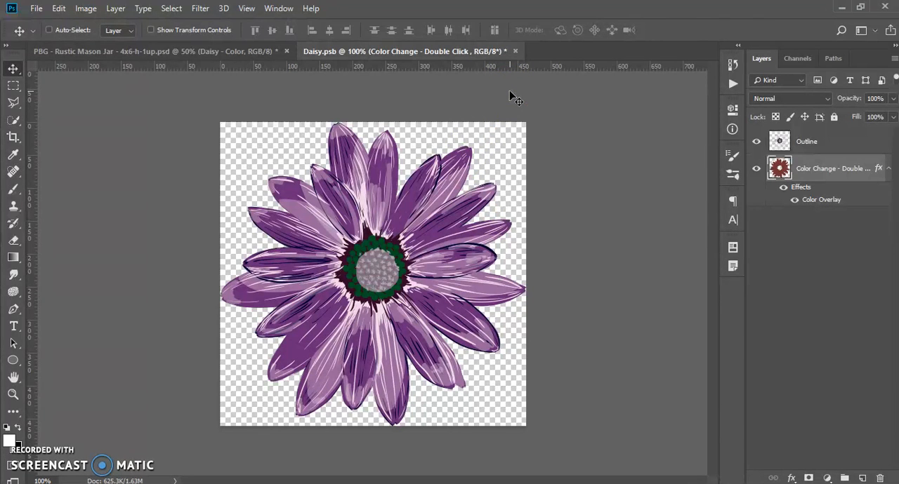
{"action": "left_click", "coordinate": [36, 8]}
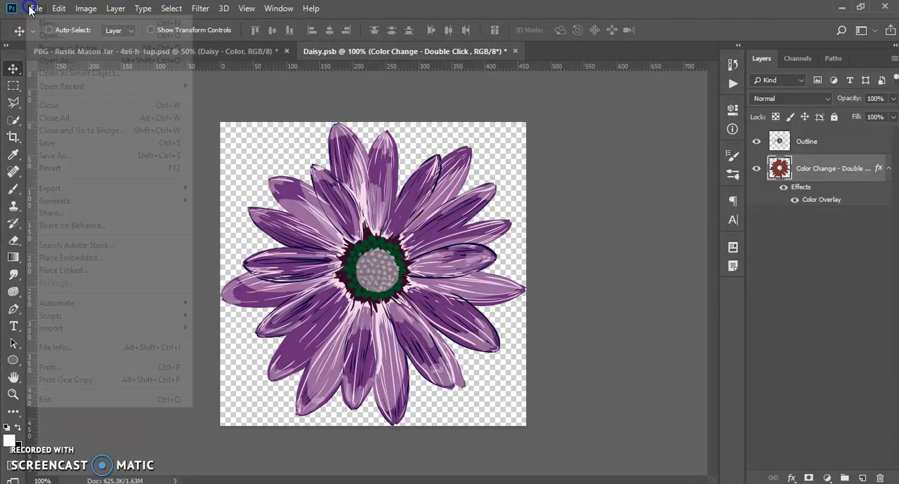
{"action": "left_click", "coordinate": [59, 144]}
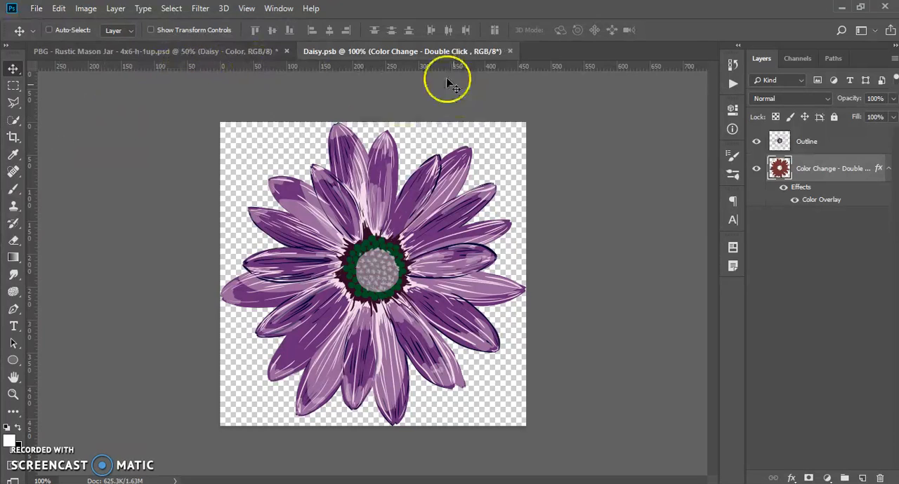
{"action": "left_click", "coordinate": [228, 49]}
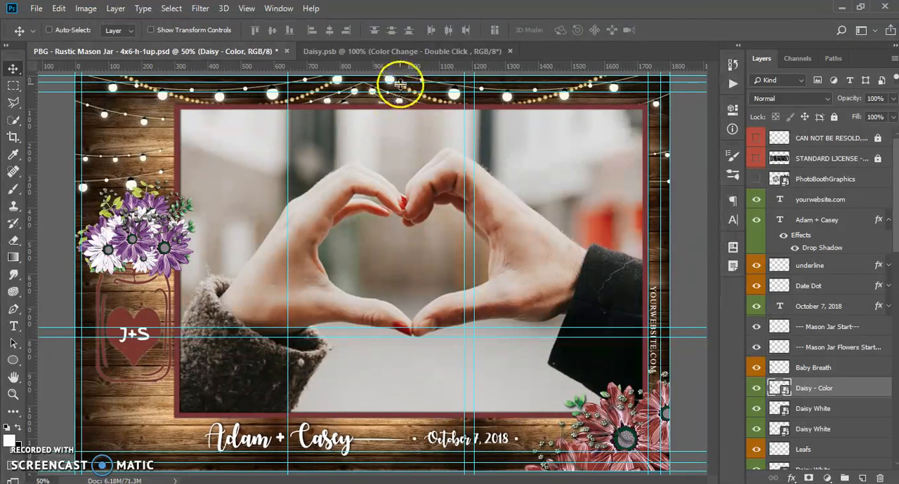
{"action": "left_click", "coordinate": [402, 50]}
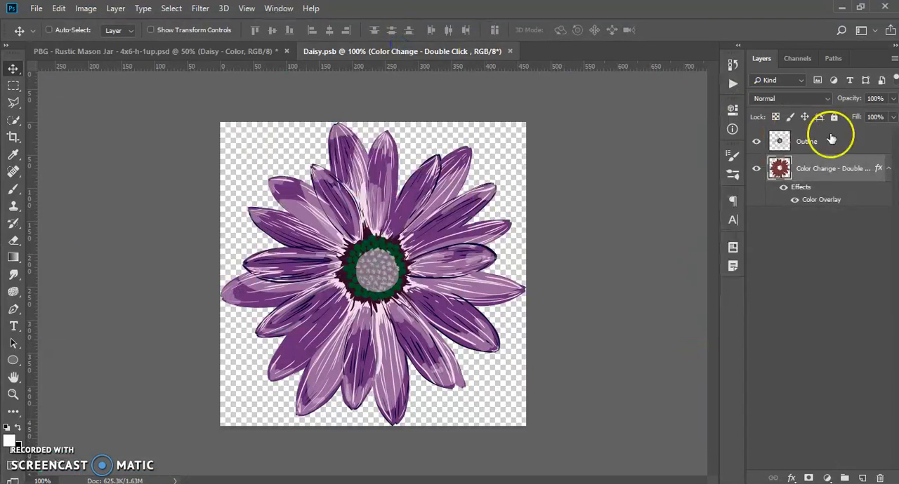
Copy the layer style of the Color Change layer in Daisy.psb.
{"action": "left_click", "coordinate": [804, 165]}
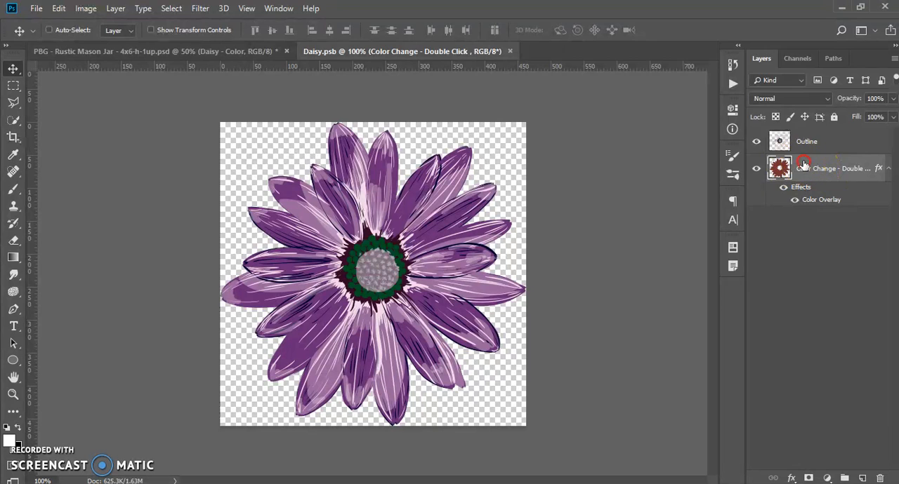
{"action": "right_click", "coordinate": [803, 163]}
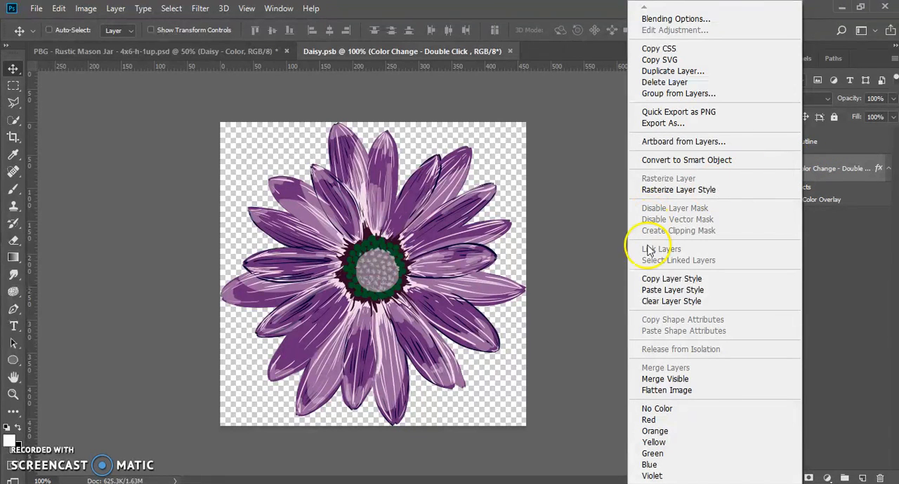
{"action": "left_click", "coordinate": [660, 280]}
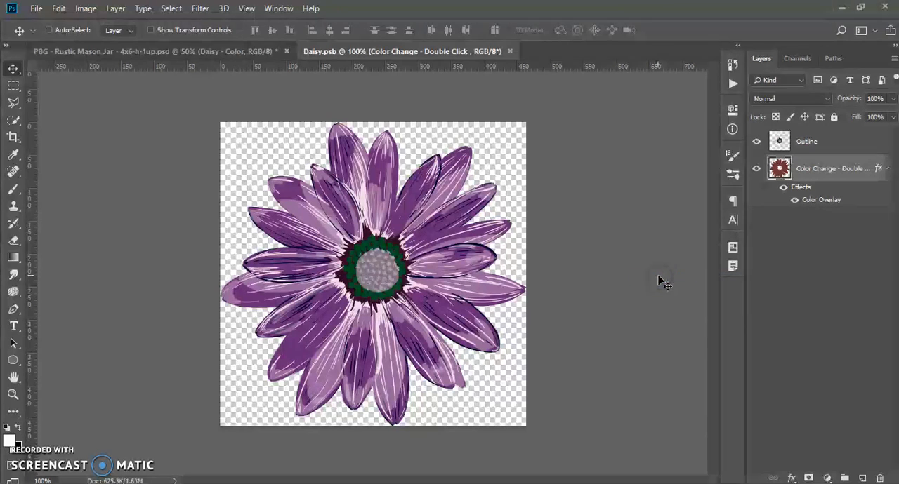
Return to the Rustic Mason Jar template and open the contents of a Daisy smart object in the Flowers Right Corner layers.
{"action": "left_click", "coordinate": [214, 52]}
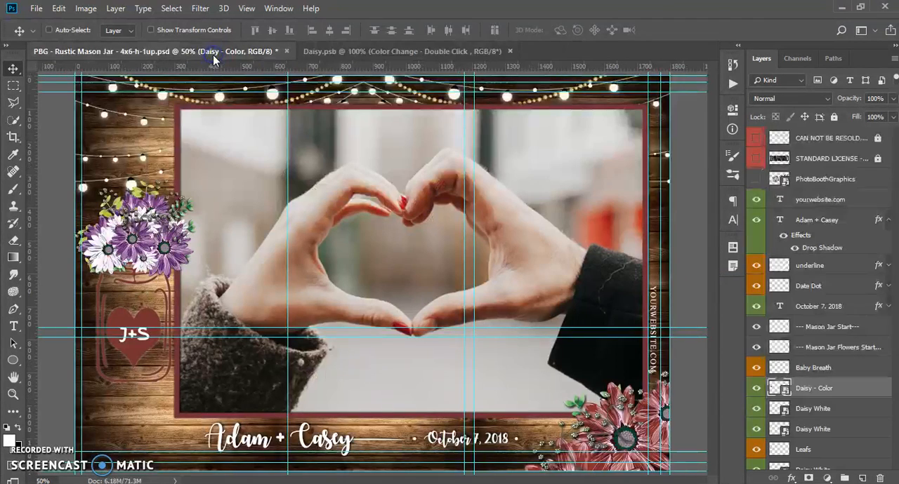
{"action": "scroll", "coordinate": [800, 397], "scroll_direction": "down", "scroll_amount": 10}
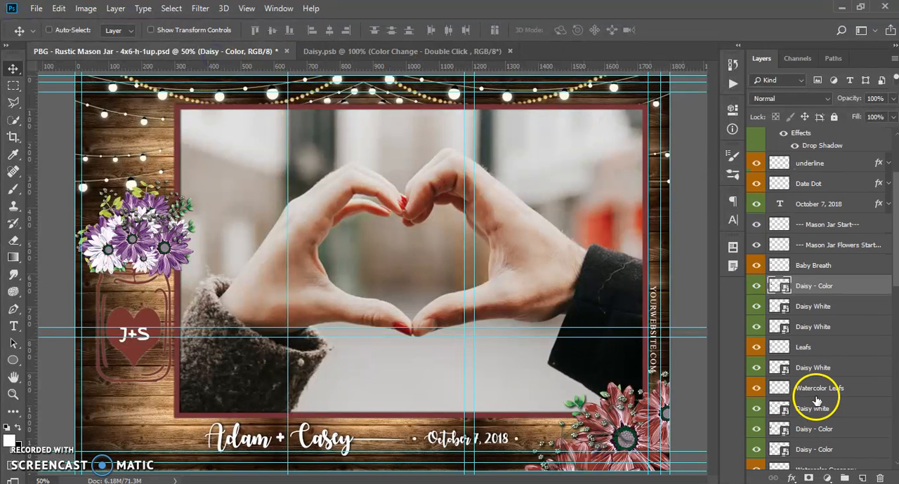
{"action": "scroll", "coordinate": [815, 398], "scroll_direction": "down", "scroll_amount": 6}
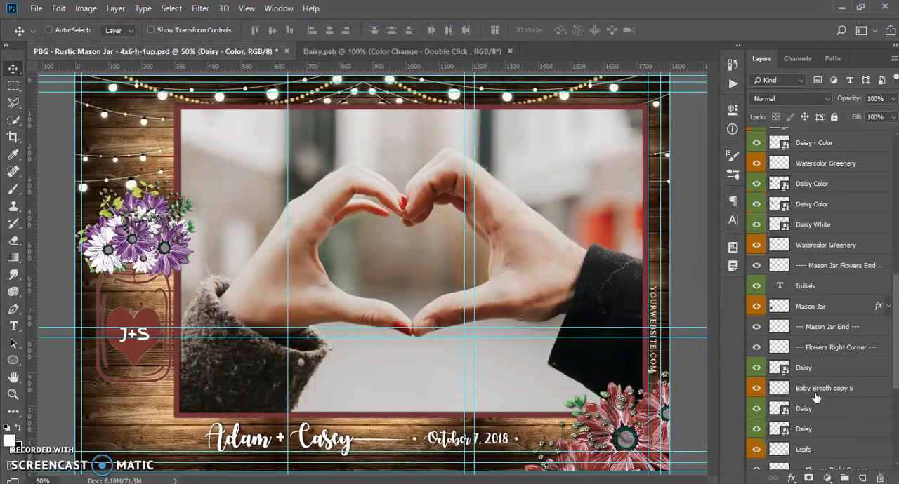
{"action": "left_click_drag", "start_coordinate": [816, 397], "coordinate": [784, 371]}
{"action": "double_click", "coordinate": [780, 367]}
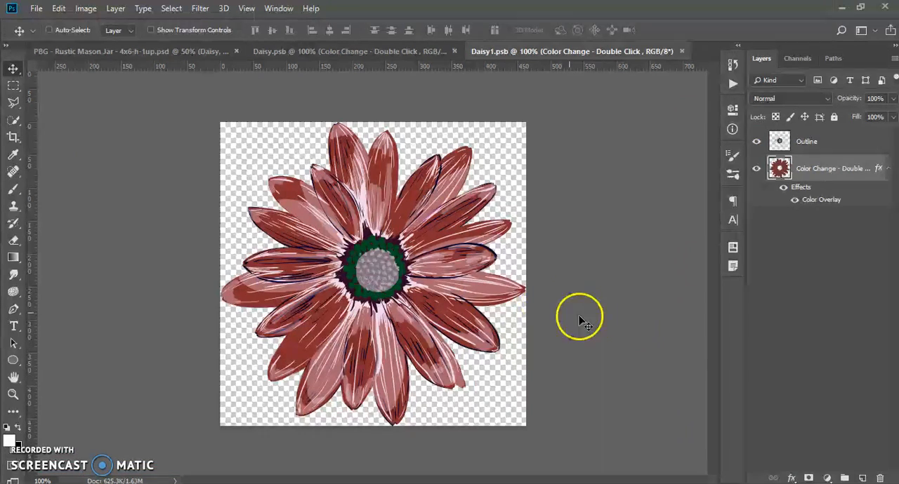
Paste the copied layer style onto the Color Change layer of Daisy1.psb, save it, and return to the mason jar template.
{"action": "left_click", "coordinate": [845, 174]}
{"action": "right_click", "coordinate": [844, 174]}
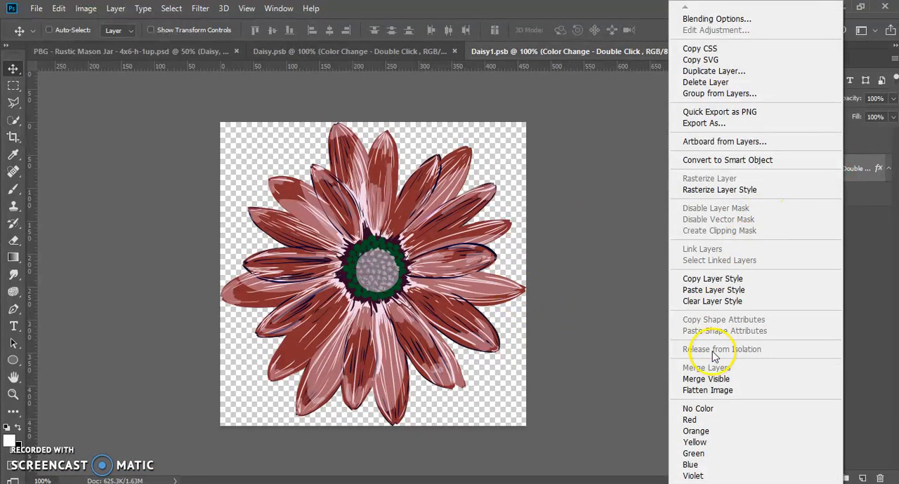
{"action": "left_click", "coordinate": [708, 291]}
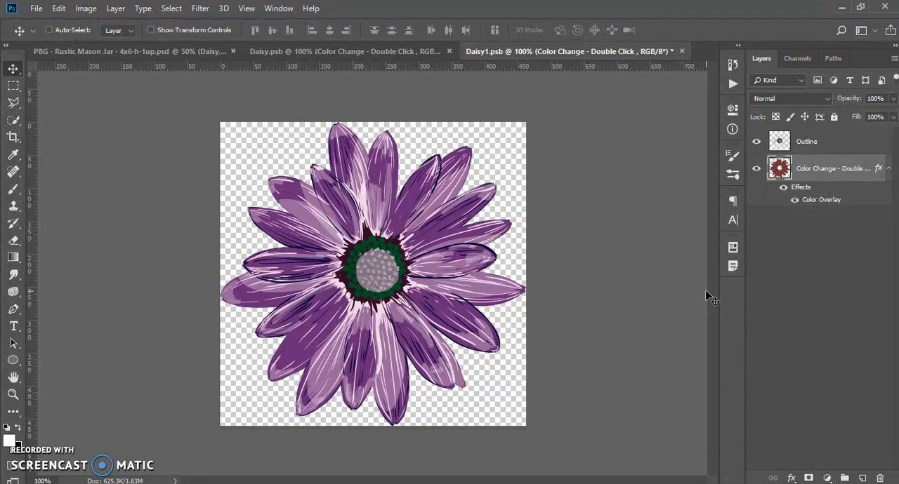
{"action": "key", "text": "ctrl+s"}
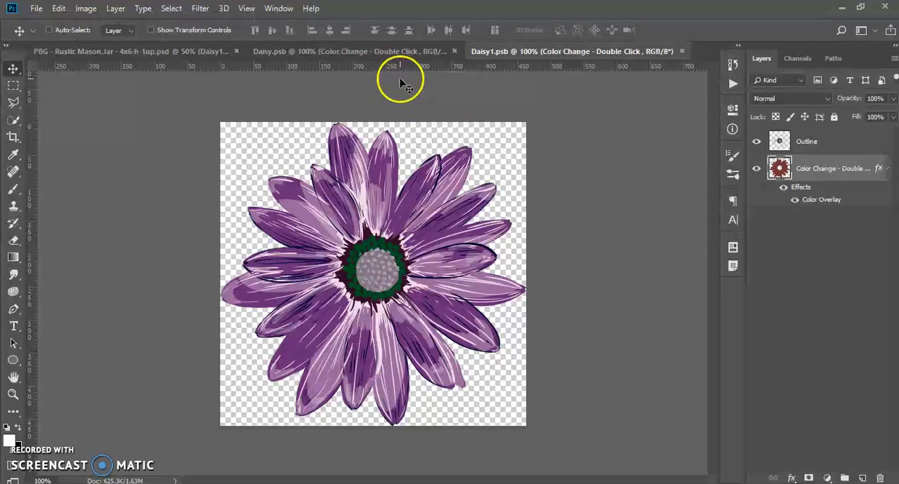
{"action": "left_click", "coordinate": [36, 8]}
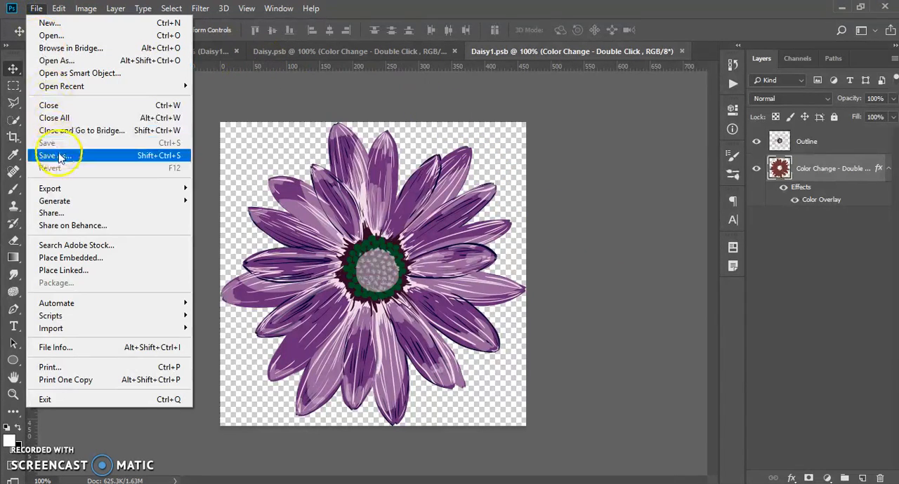
{"action": "left_click", "coordinate": [216, 50]}
{"action": "left_click", "coordinate": [216, 48]}
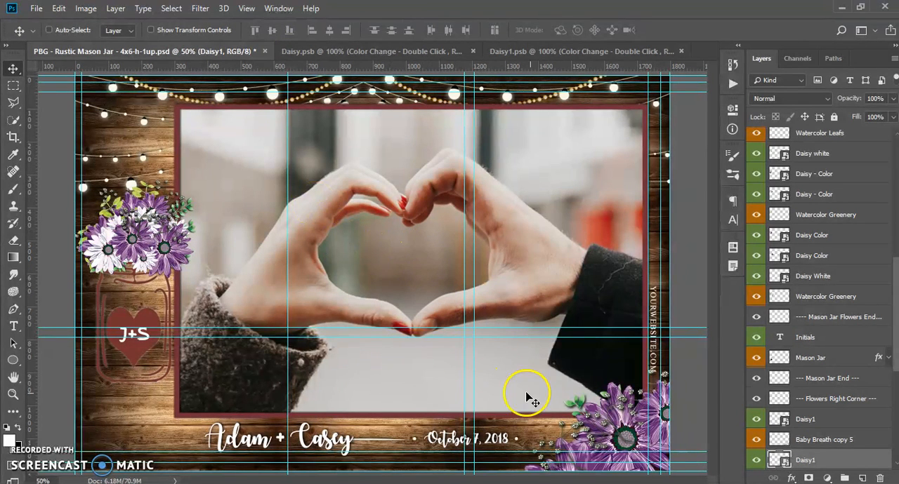
Paste the copied purple layer style onto the Frames layer.
{"action": "scroll", "coordinate": [758, 383], "scroll_direction": "down", "scroll_amount": 2}
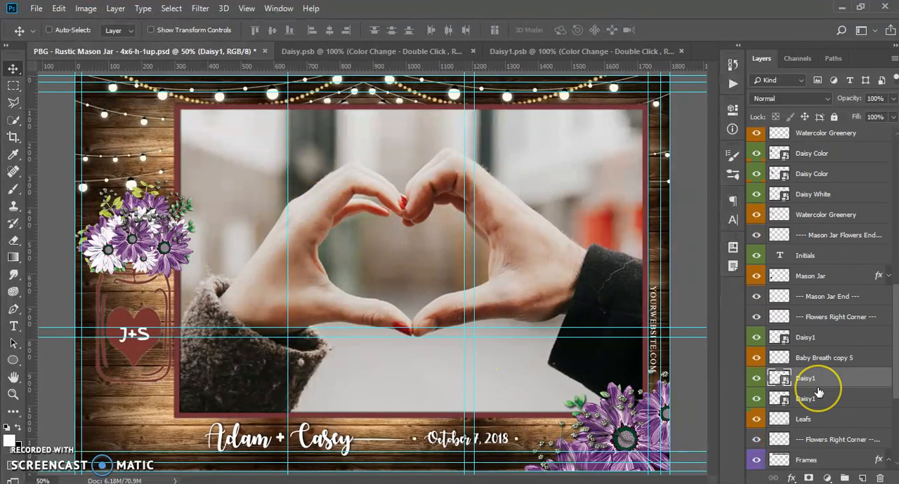
{"action": "scroll", "coordinate": [818, 392], "scroll_direction": "down", "scroll_amount": 3}
{"action": "left_click", "coordinate": [815, 380]}
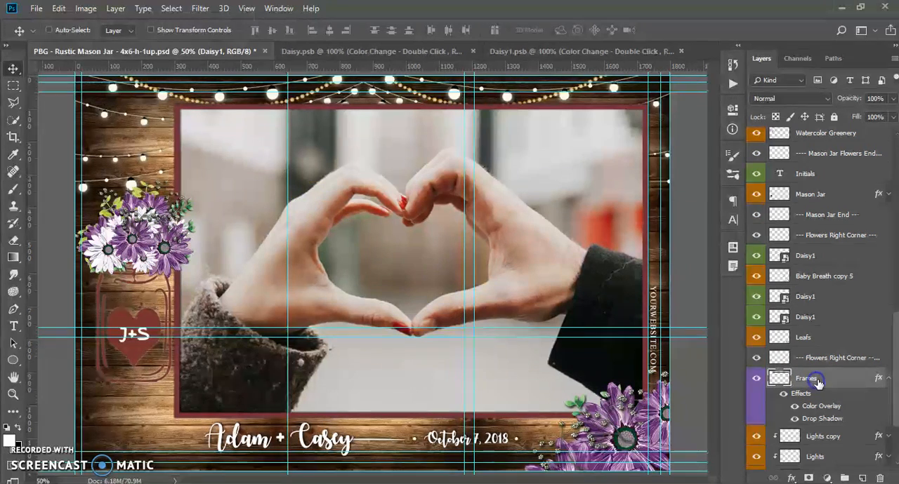
{"action": "right_click", "coordinate": [836, 380]}
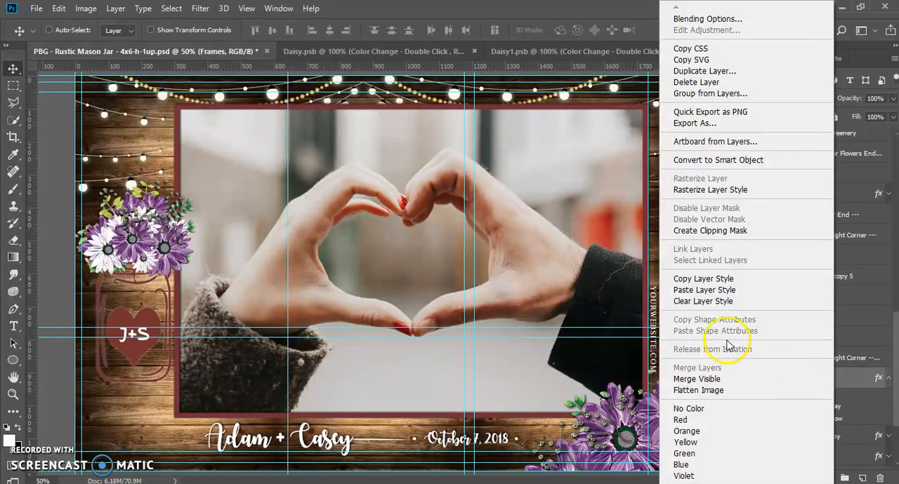
{"action": "left_click", "coordinate": [701, 296]}
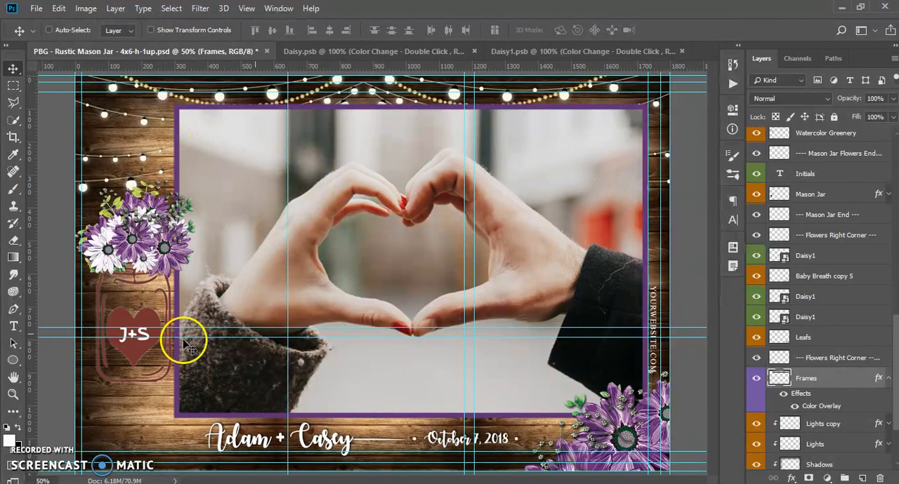
Expand the Mason Jar layer's effects and copy the hex code 5e3074 from the Frames layer's Color Overlay.
{"action": "scroll", "coordinate": [787, 389], "scroll_direction": "up", "scroll_amount": 3}
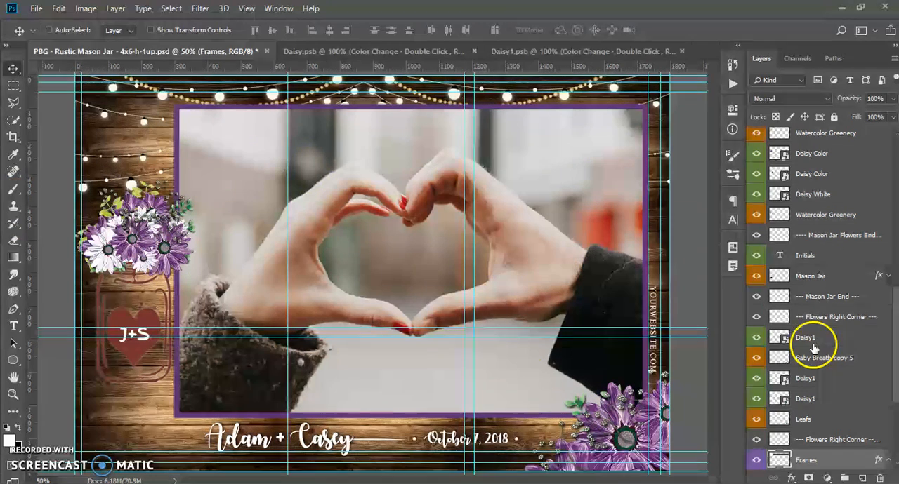
{"action": "left_click", "coordinate": [880, 276]}
{"action": "left_click", "coordinate": [887, 276]}
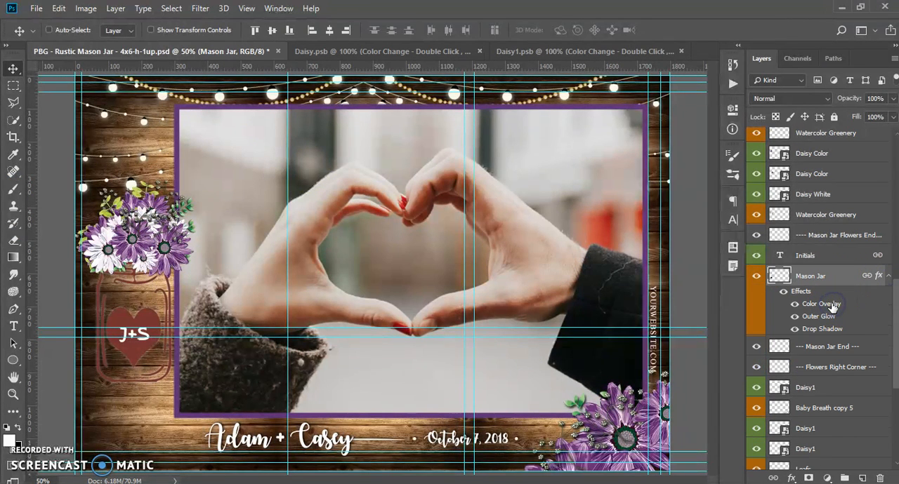
{"action": "scroll", "coordinate": [811, 378], "scroll_direction": "down", "scroll_amount": 4}
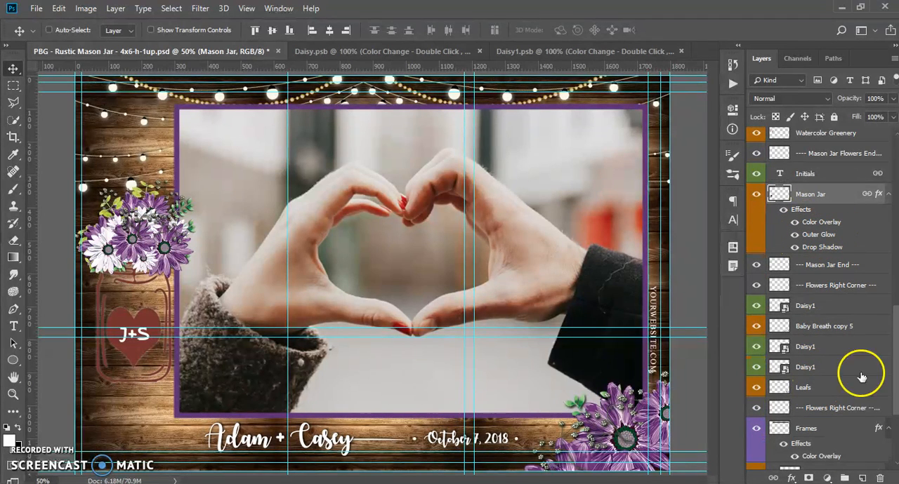
{"action": "scroll", "coordinate": [807, 449], "scroll_direction": "down", "scroll_amount": 2}
{"action": "left_click", "coordinate": [799, 390]}
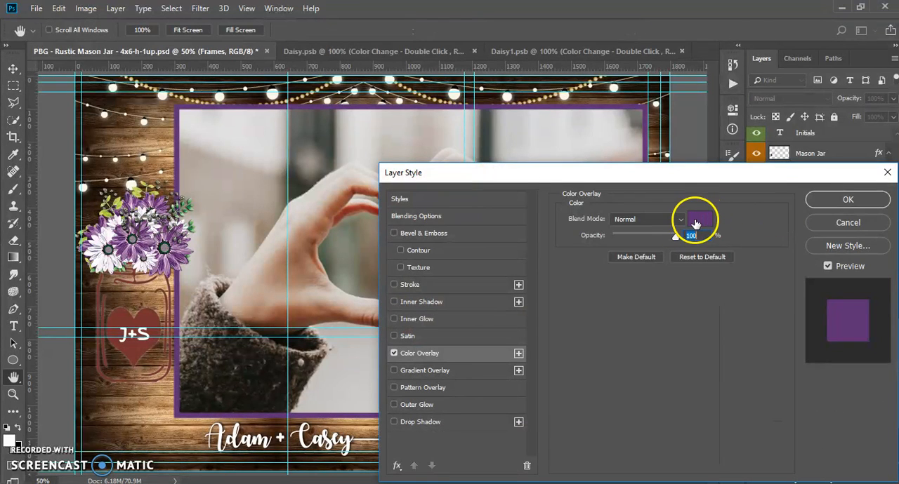
{"action": "left_click", "coordinate": [700, 225]}
{"action": "right_click", "coordinate": [784, 433]}
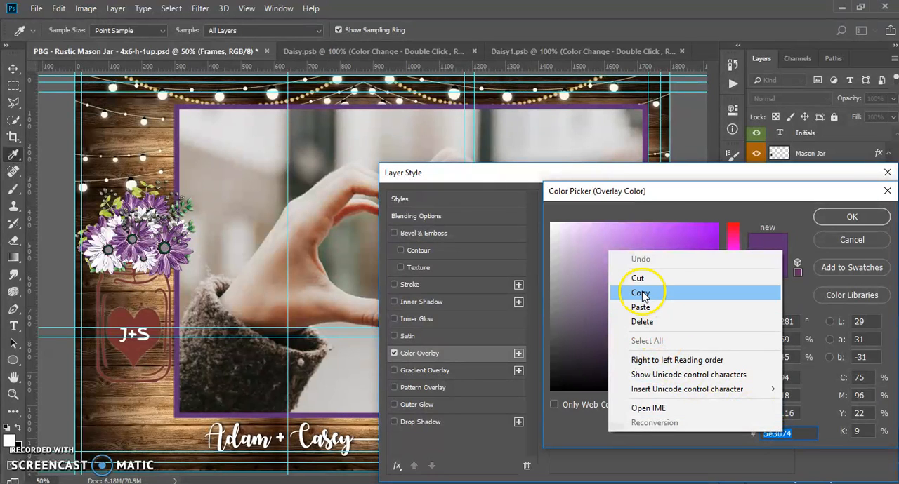
{"action": "left_click", "coordinate": [641, 294]}
{"action": "left_click", "coordinate": [849, 214]}
{"action": "left_click", "coordinate": [875, 202]}
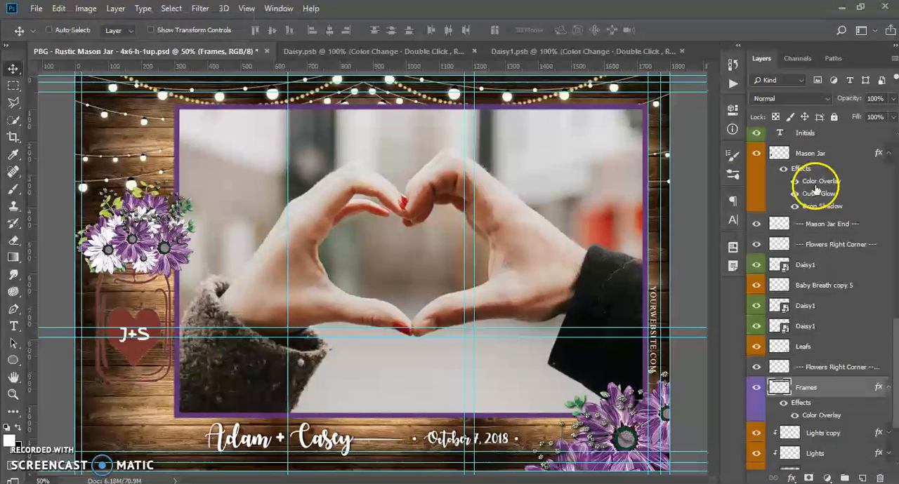
Set the Mason Jar layer's Color Overlay color to the copied hex code 5e3074, keeping its other effects.
{"action": "left_click", "coordinate": [815, 188]}
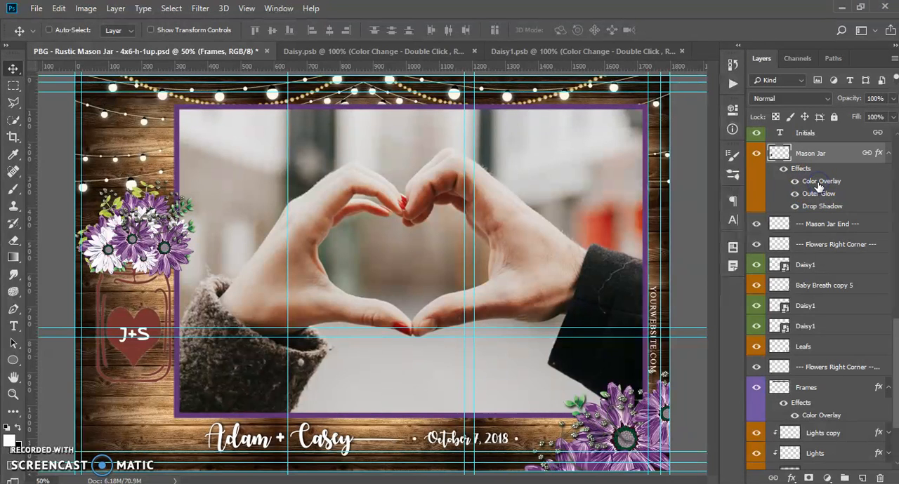
{"action": "double_click", "coordinate": [818, 184]}
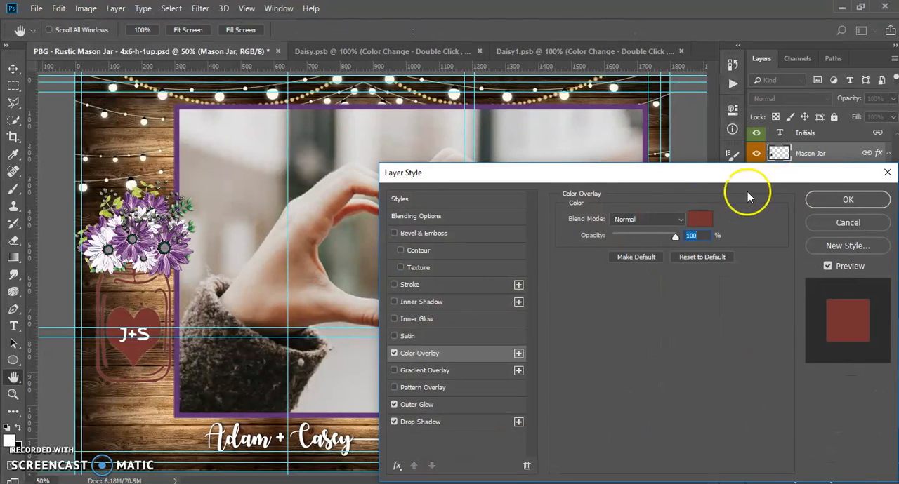
{"action": "left_click", "coordinate": [697, 220]}
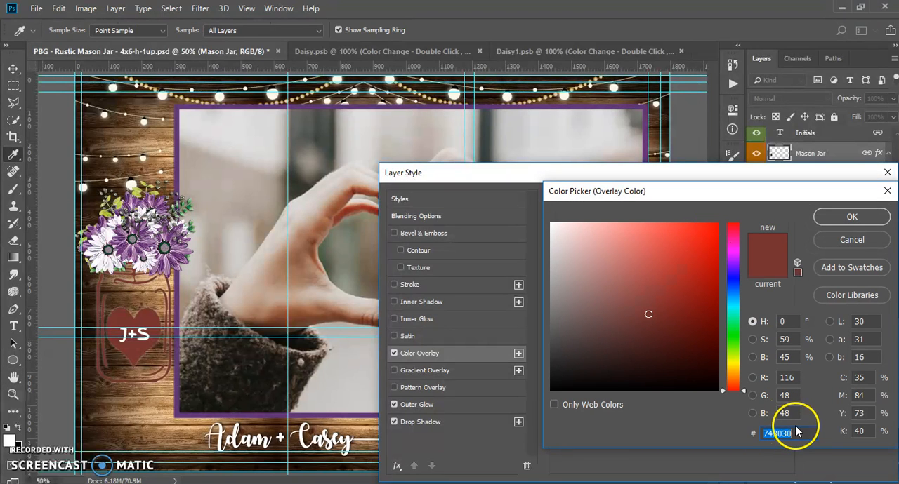
{"action": "right_click", "coordinate": [800, 438]}
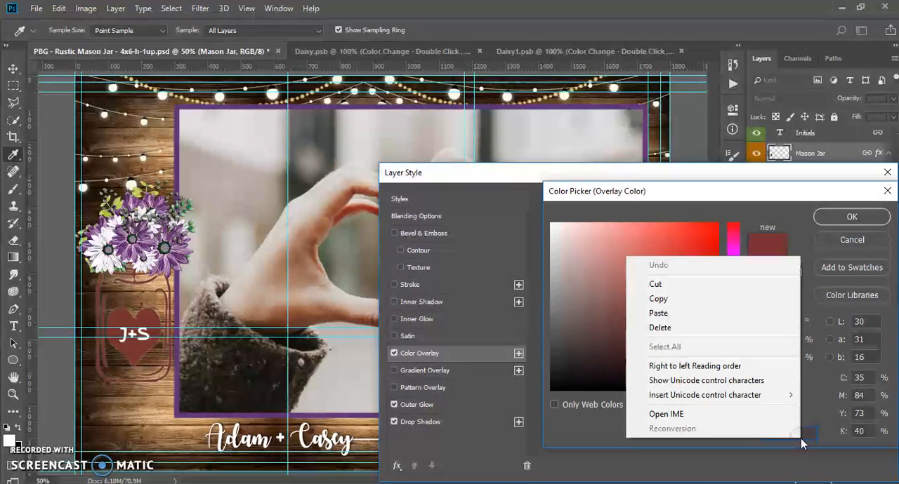
{"action": "left_click", "coordinate": [676, 314]}
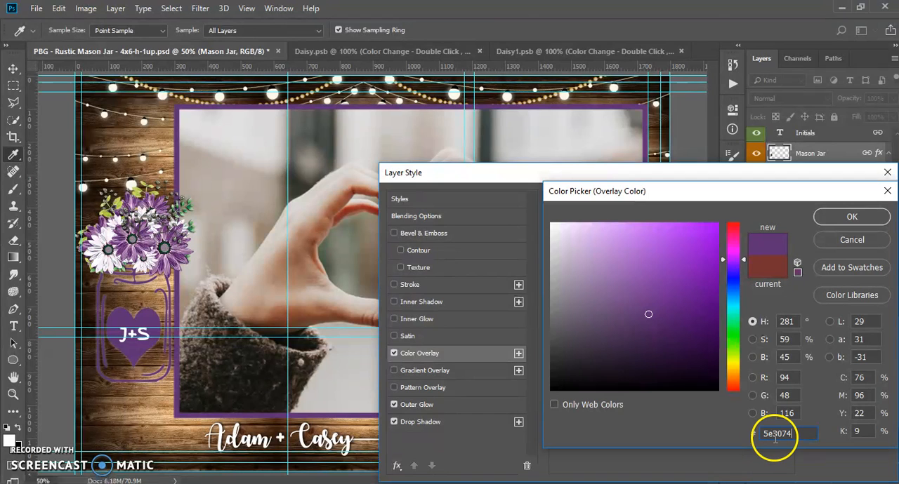
{"action": "left_click", "coordinate": [851, 218]}
{"action": "left_click", "coordinate": [856, 204]}
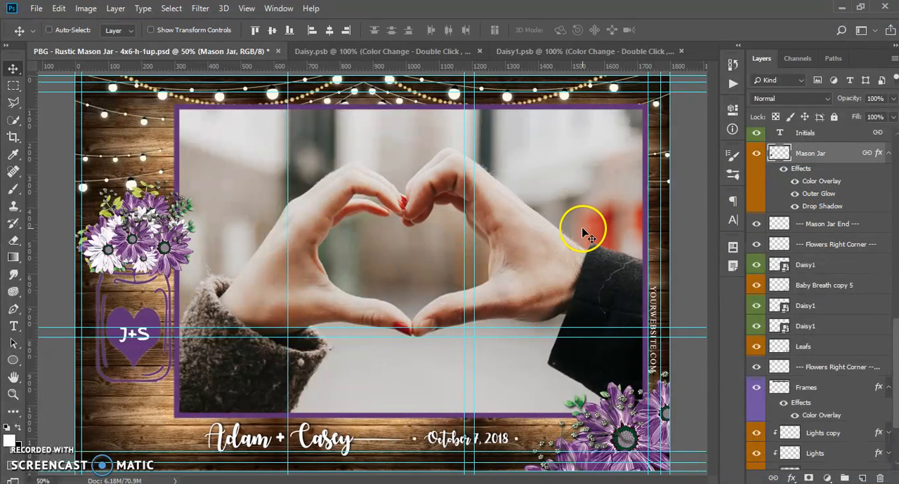
Hide the sample photo on Layer 1 and the Hide This Layer layer beneath the template.
{"action": "scroll", "coordinate": [849, 337], "scroll_direction": "down", "scroll_amount": 3}
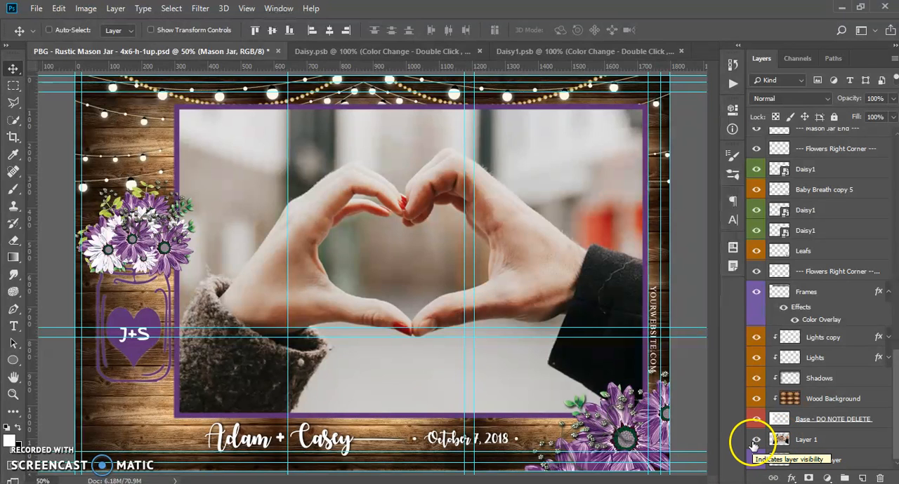
{"action": "left_click", "coordinate": [756, 440]}
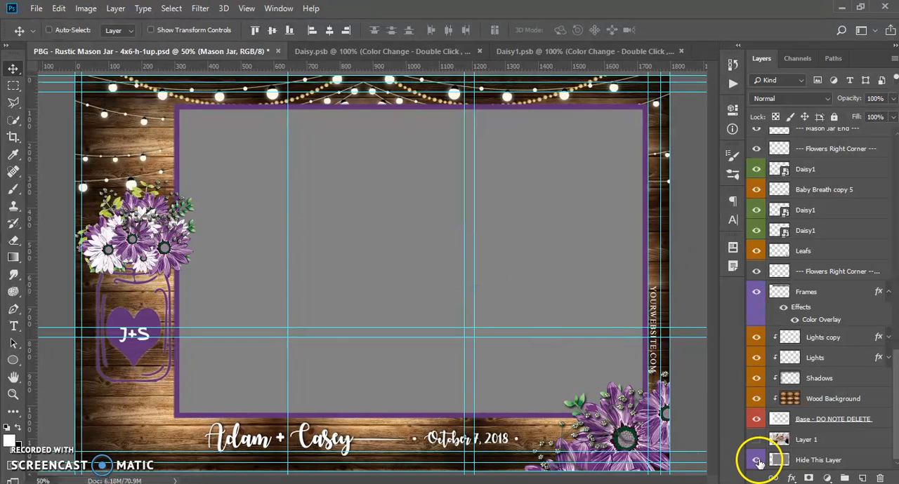
{"action": "left_click", "coordinate": [757, 462]}
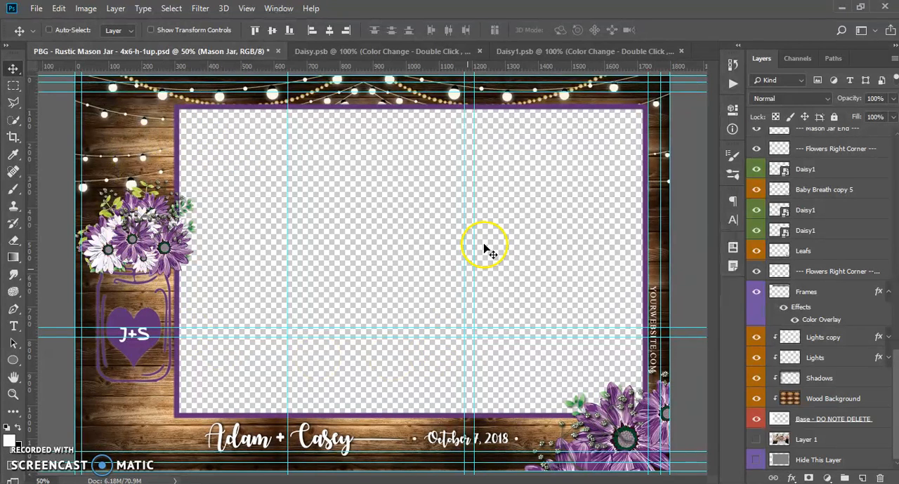
{"action": "left_click", "coordinate": [175, 114]}
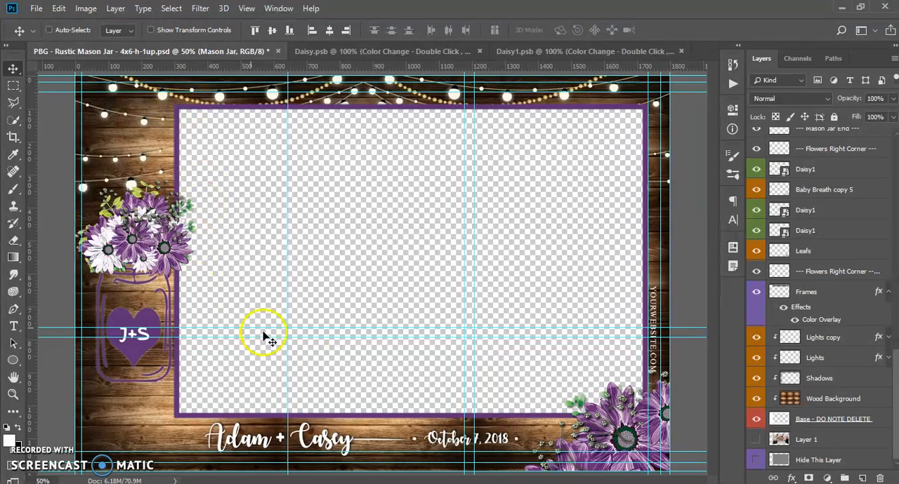
Start saving the template under a new file and choose PNG as the file format.
{"action": "left_click", "coordinate": [35, 8]}
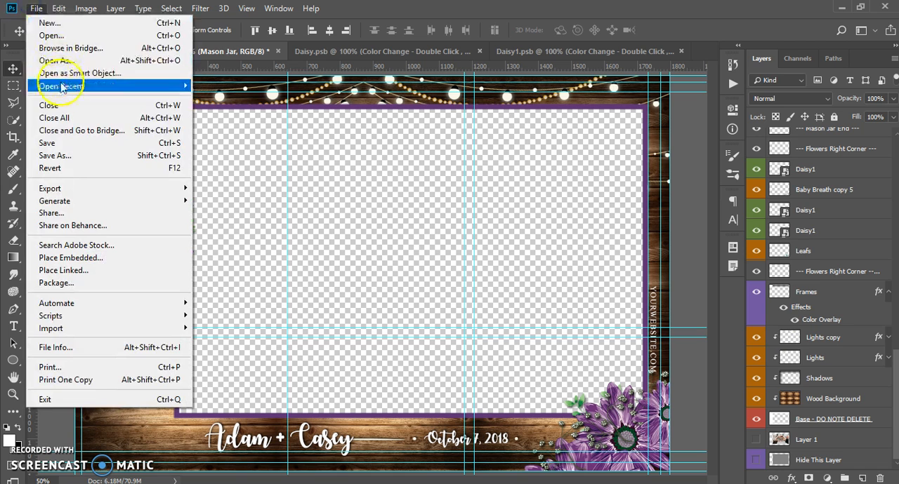
{"action": "left_click", "coordinate": [72, 155]}
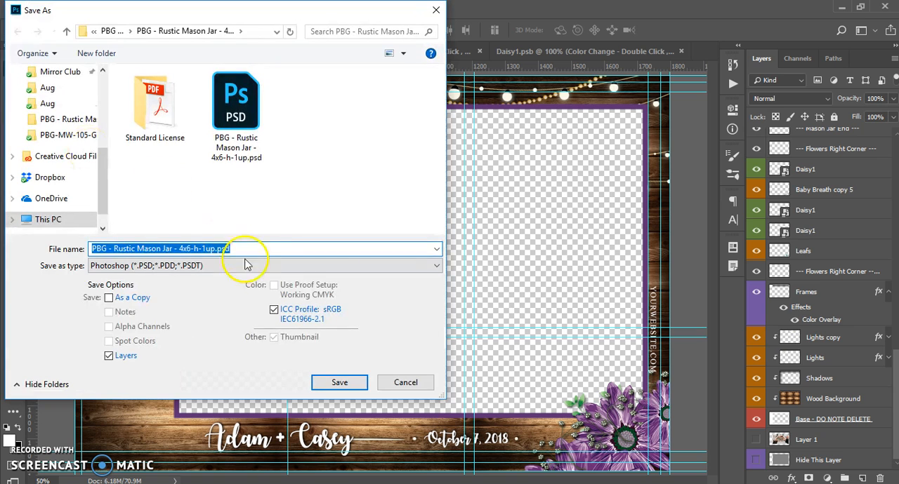
{"action": "left_click", "coordinate": [255, 266]}
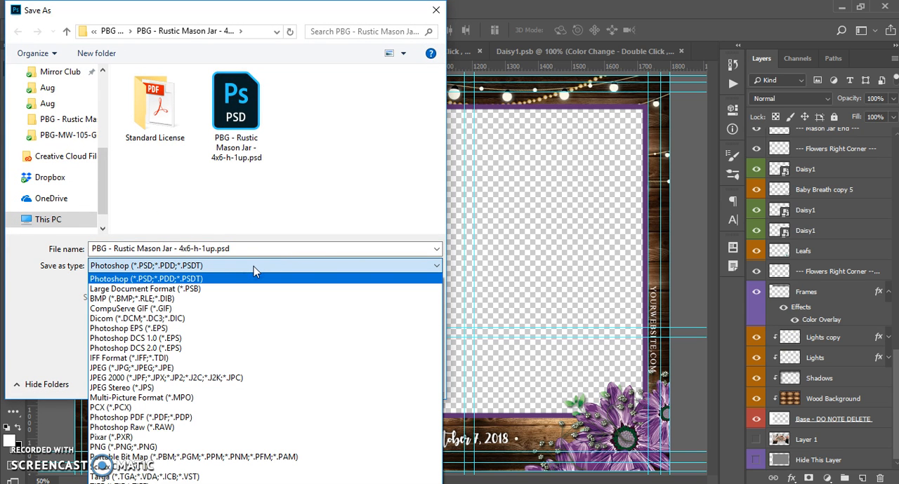
{"action": "left_click", "coordinate": [202, 447]}
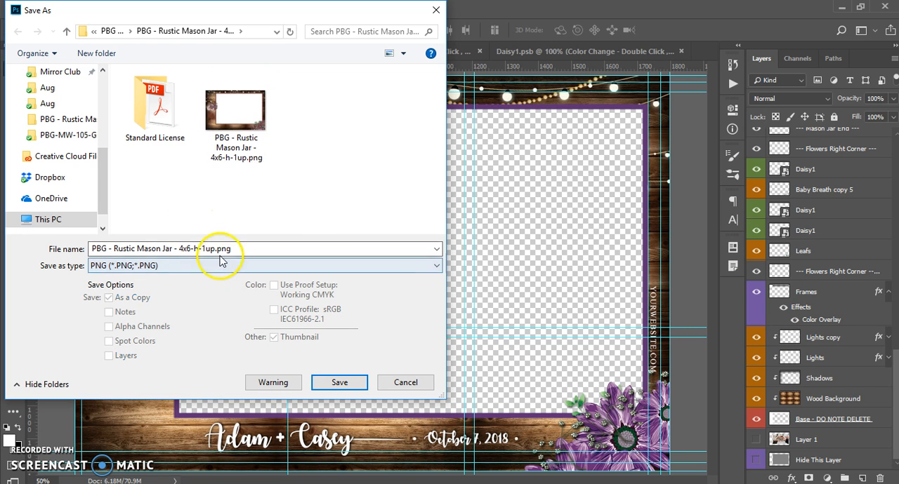
Name the PNG with the couple's hyphenated first names followed by -1072018, and save it with the Large file size (Fastest saving) option.
{"action": "triple_click", "coordinate": [182, 249]}
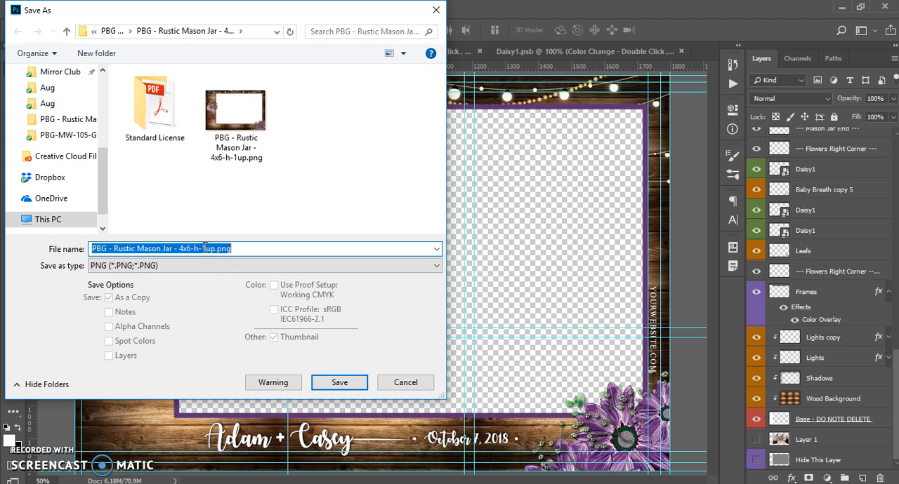
{"action": "type", "text": "Adam-"}
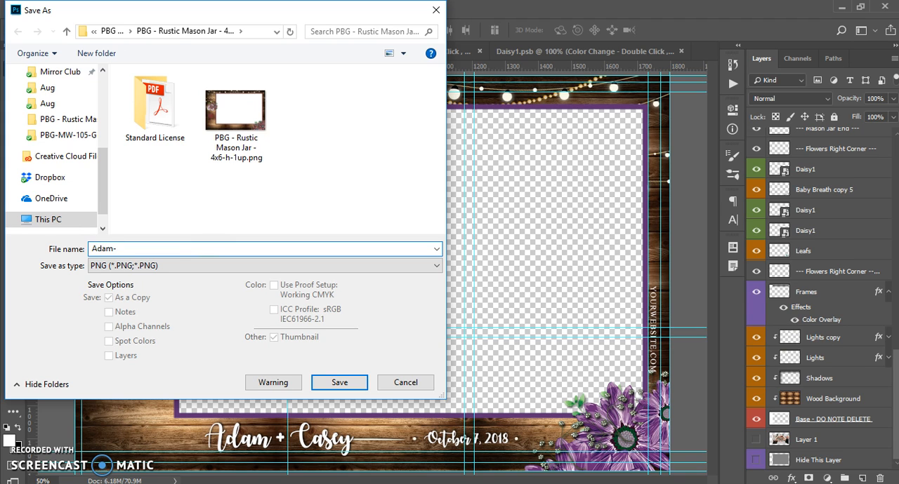
{"action": "type", "text": "Casey-1072018"}
{"action": "left_click", "coordinate": [336, 383]}
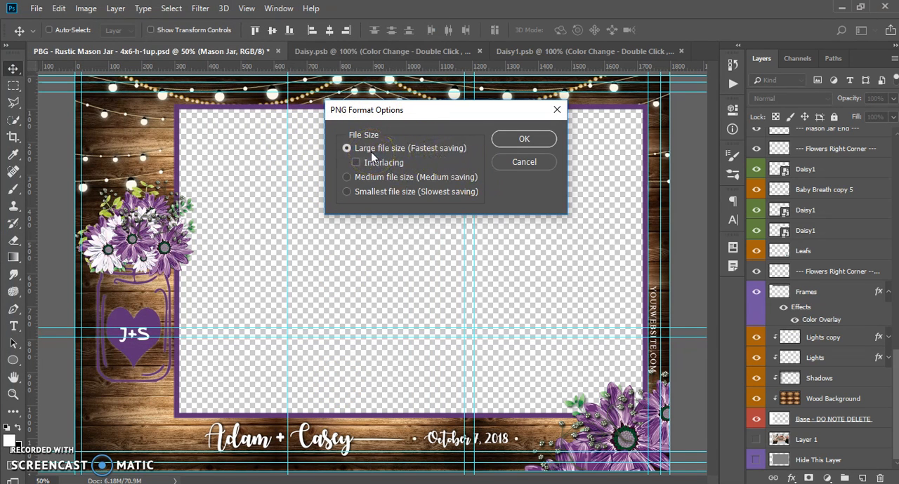
{"action": "left_click", "coordinate": [500, 139]}
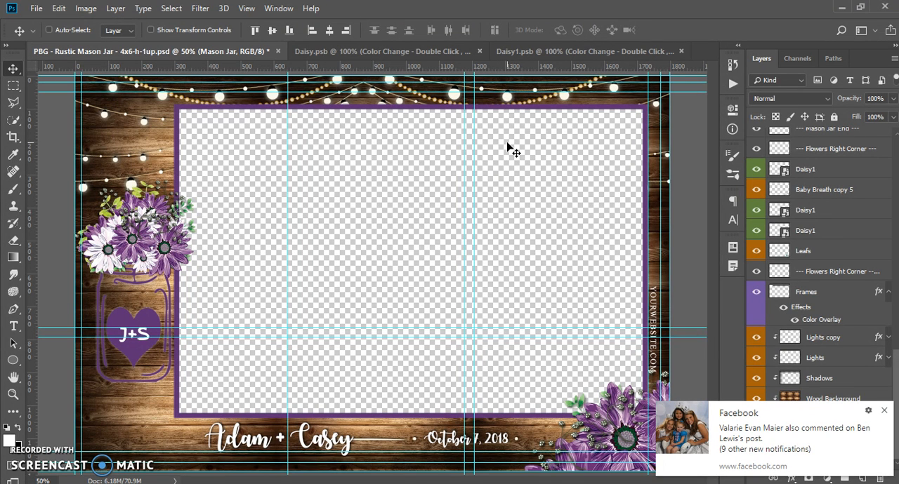
{"action": "left_click", "coordinate": [887, 411]}
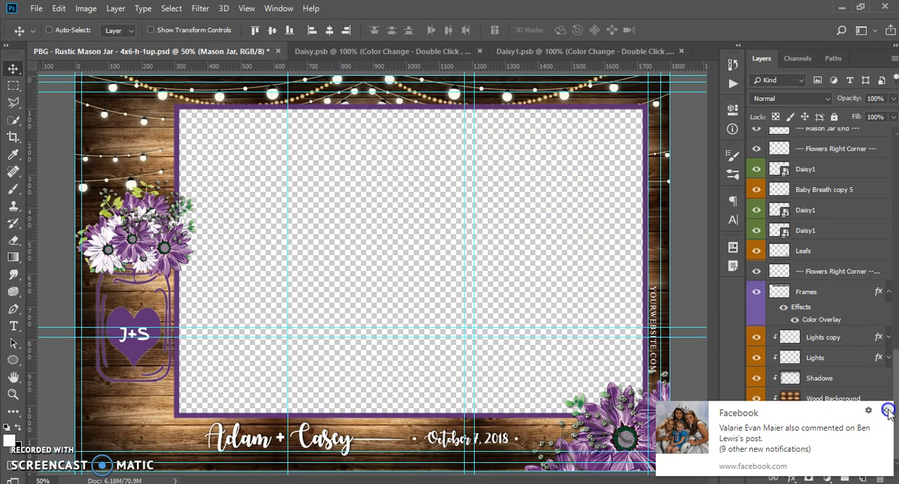